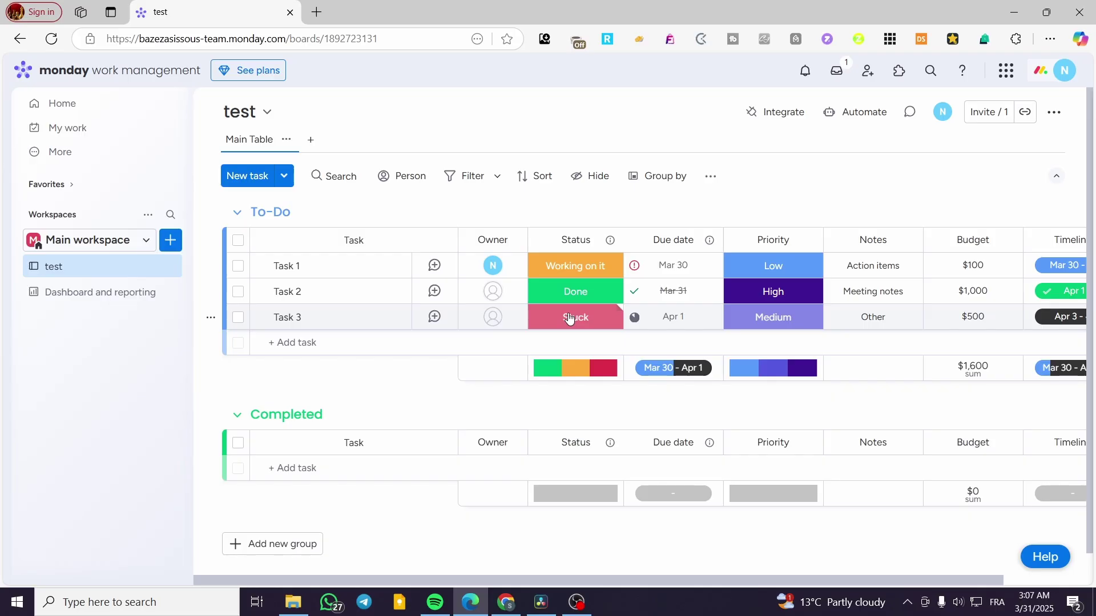
Step: Open the test board's Automation center from the Automate button in the board header
left_click(866, 112)
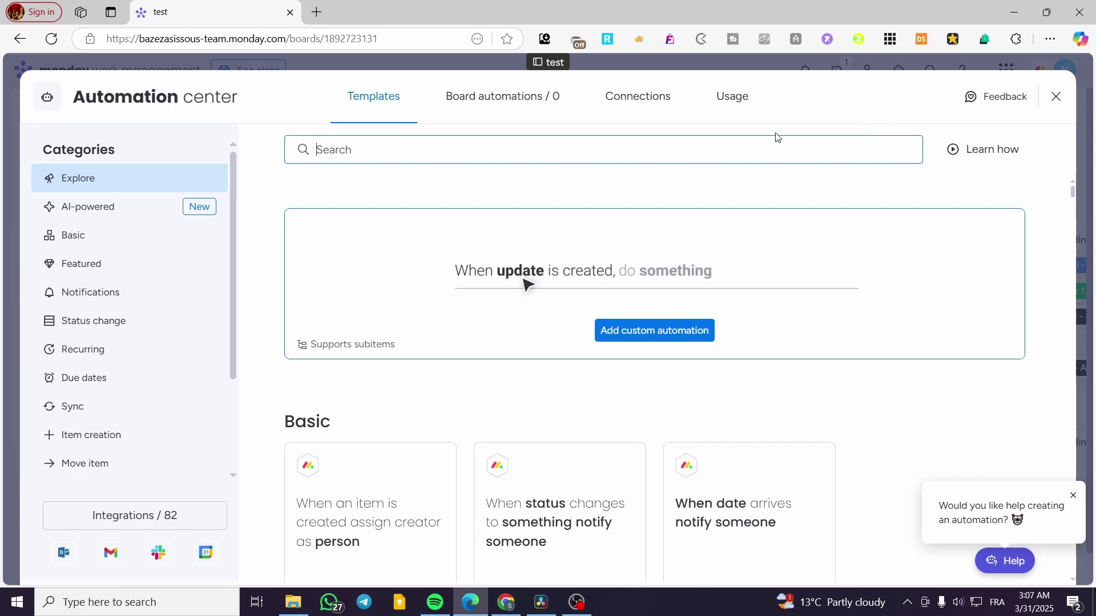
Step: Show the Gmail integration's automation templates from the Categories sidebar
scroll(119, 211, "down", 3)
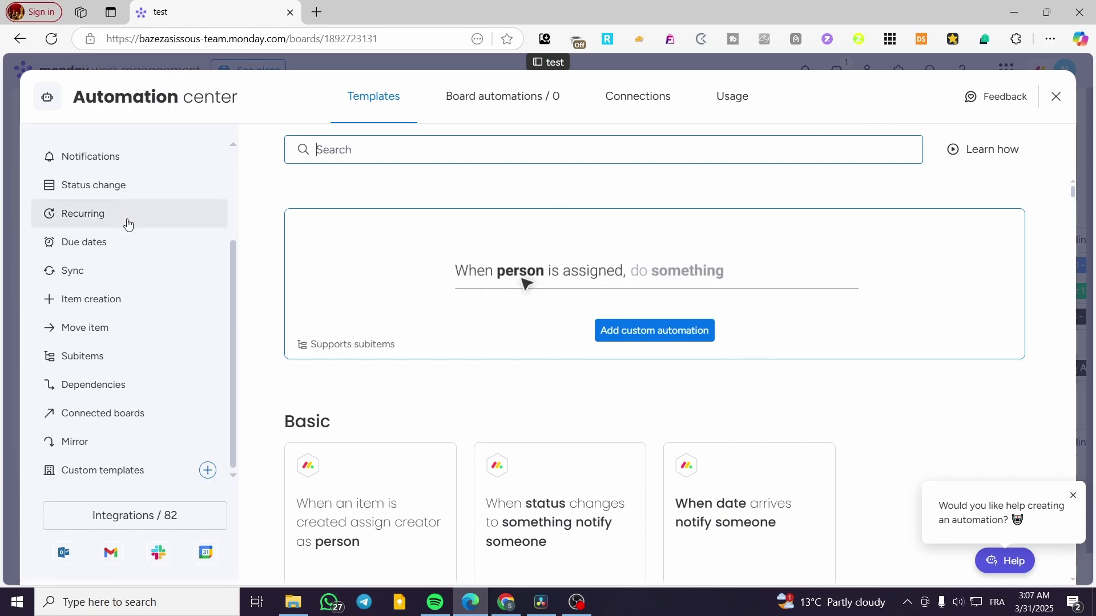
scroll(162, 335, "up", 3)
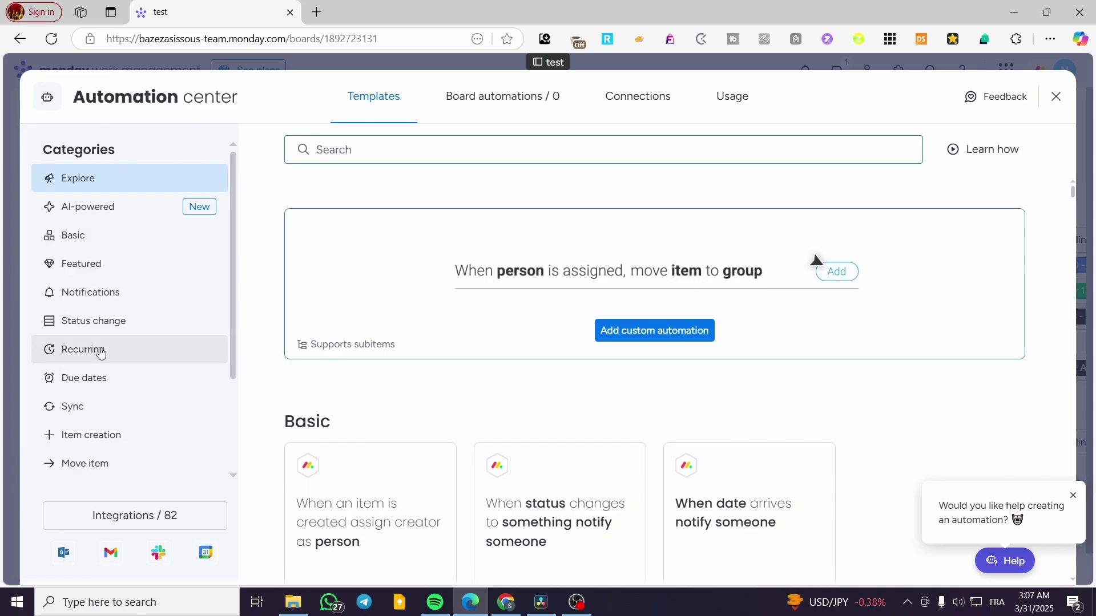
scroll(139, 413, "down", 2)
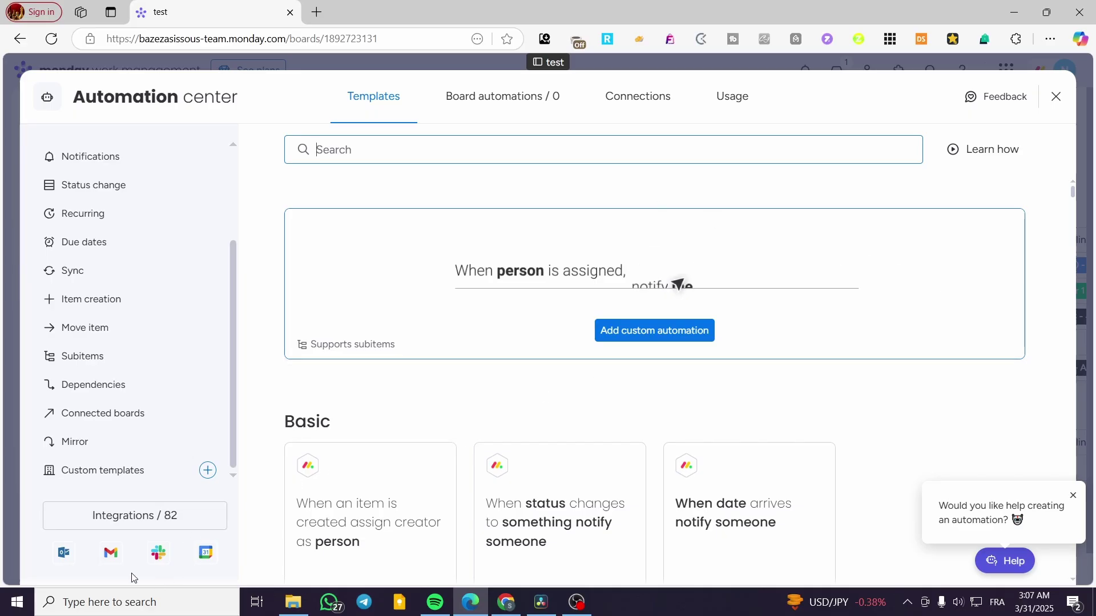
left_click(111, 554)
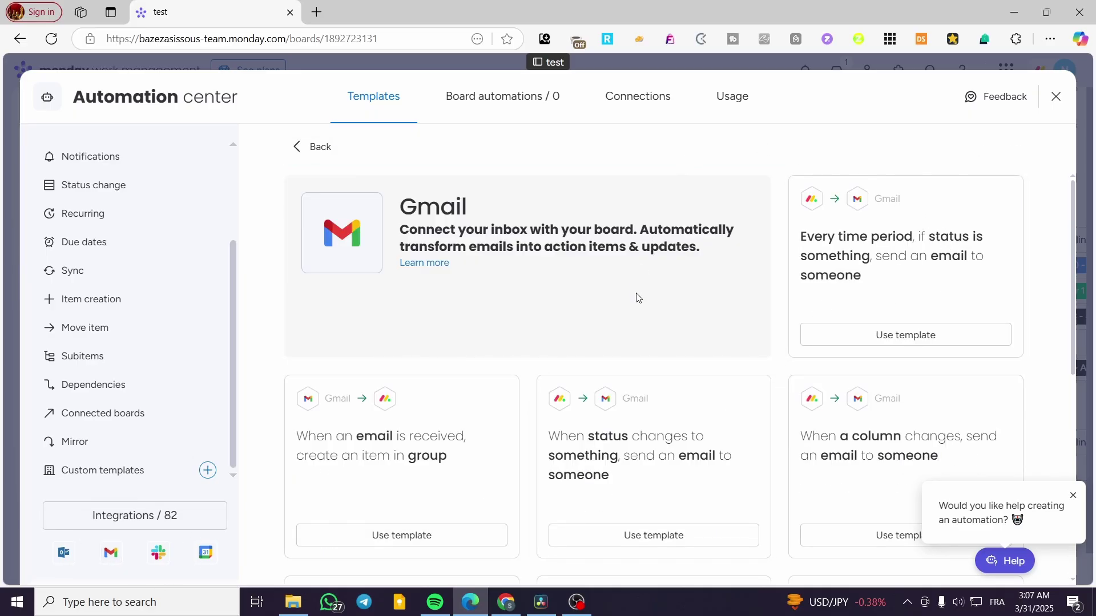
Step: Close the 'Would you like help creating an automation?' popup and browse the Gmail templates
scroll(691, 277, "down", 8)
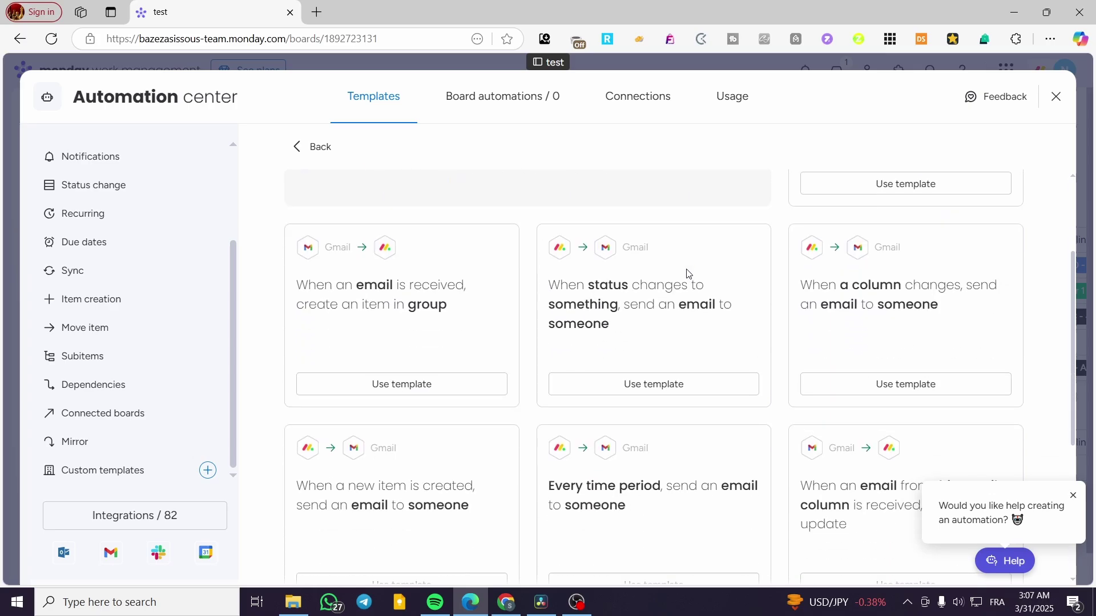
left_click(1073, 496)
scroll(448, 408, "up", 5)
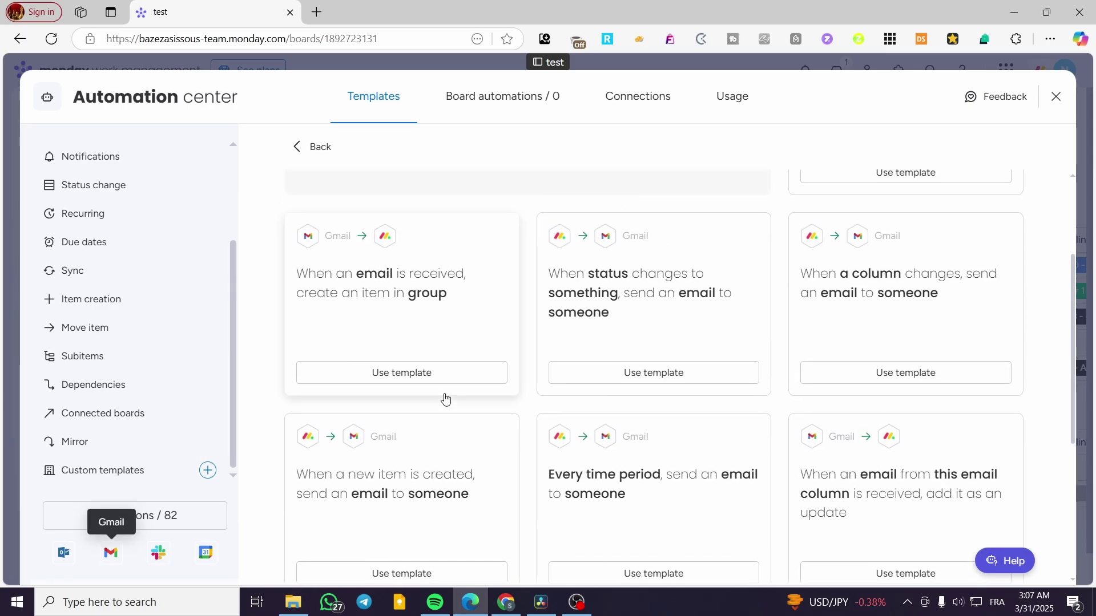
scroll(339, 291, "up", 3)
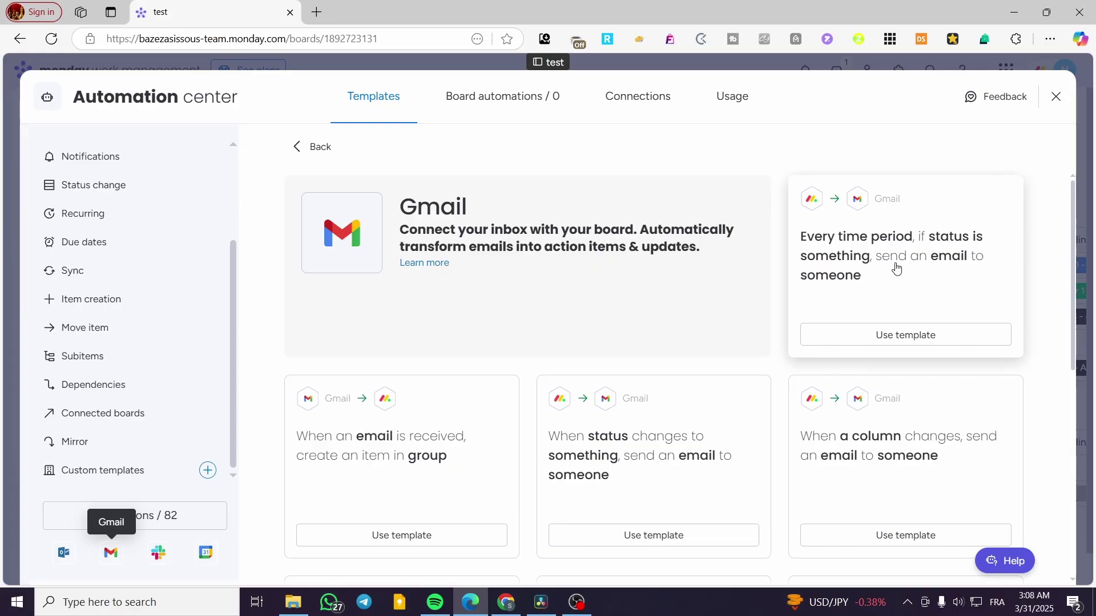
scroll(833, 283, "down", 4)
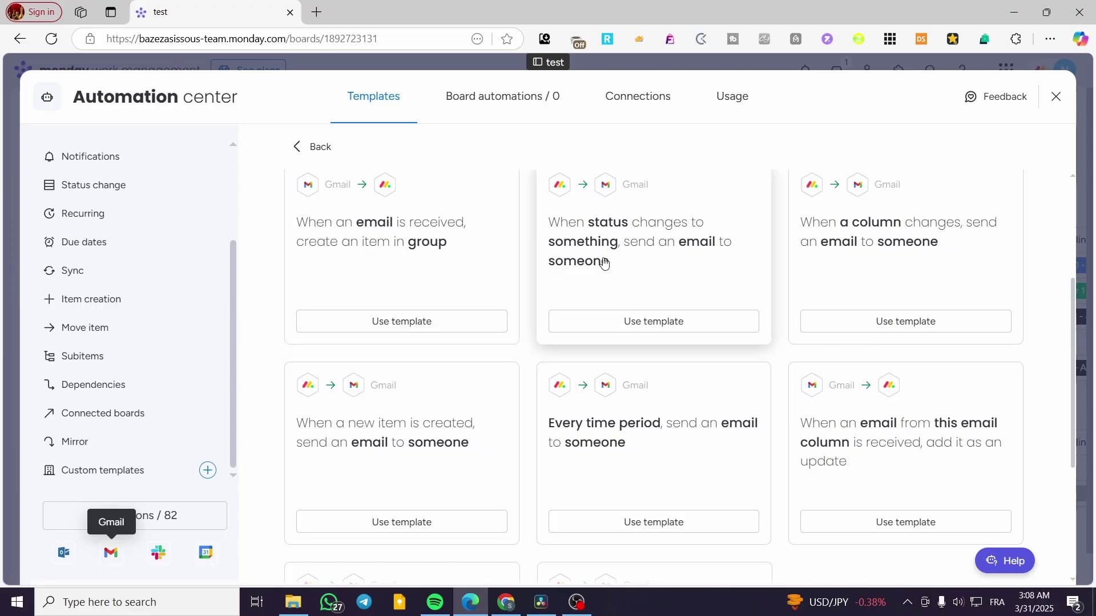
scroll(830, 252, "down", 1)
scroll(831, 251, "down", 4)
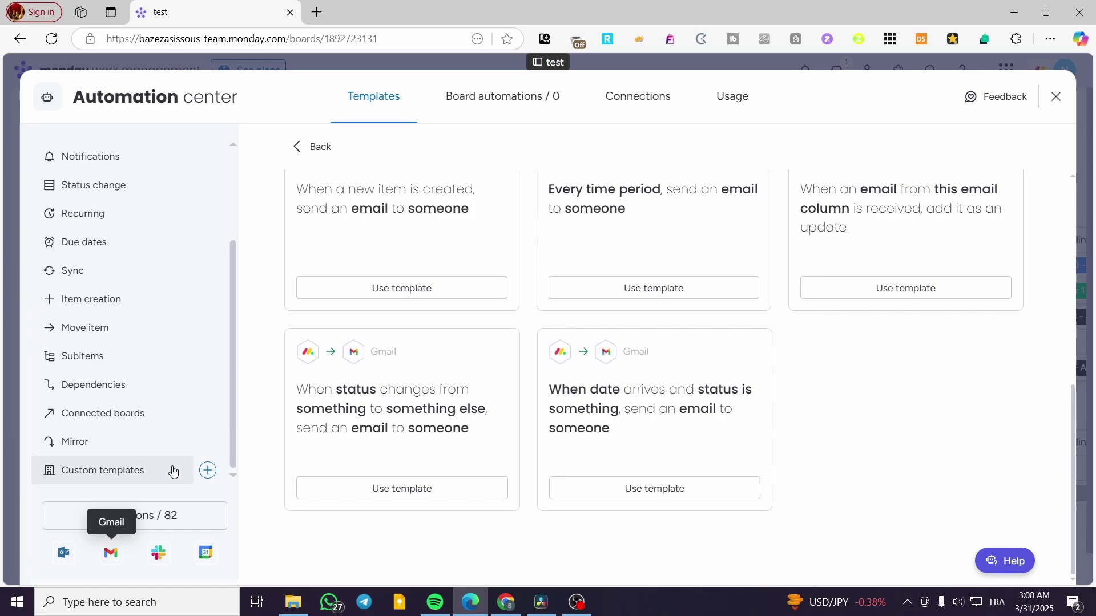
Step: Start a custom automation whose trigger is 'When an item is created'
left_click(207, 471)
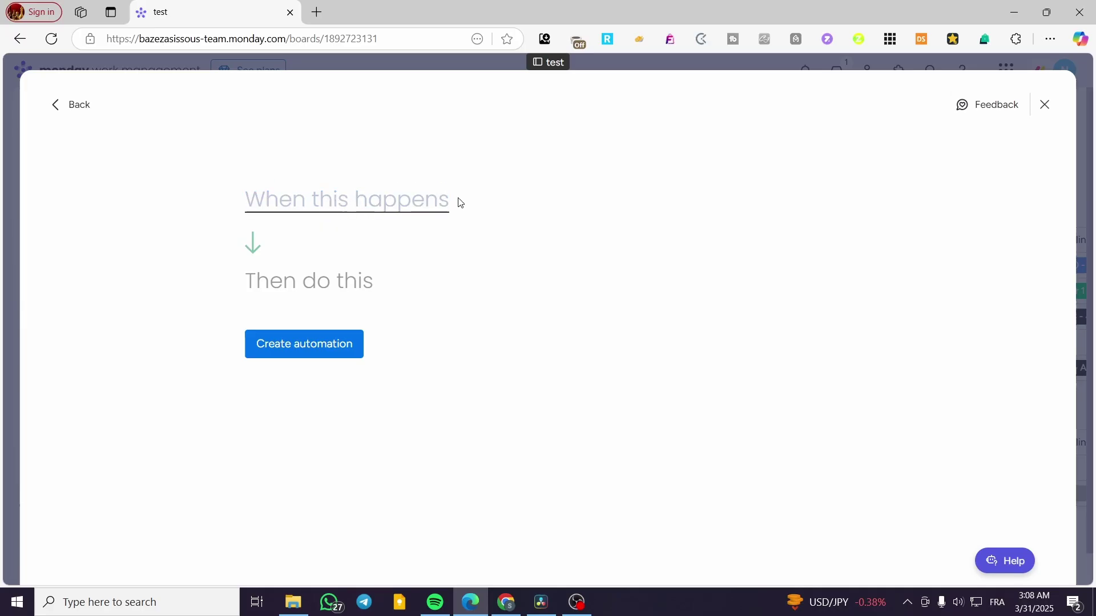
left_click(335, 200)
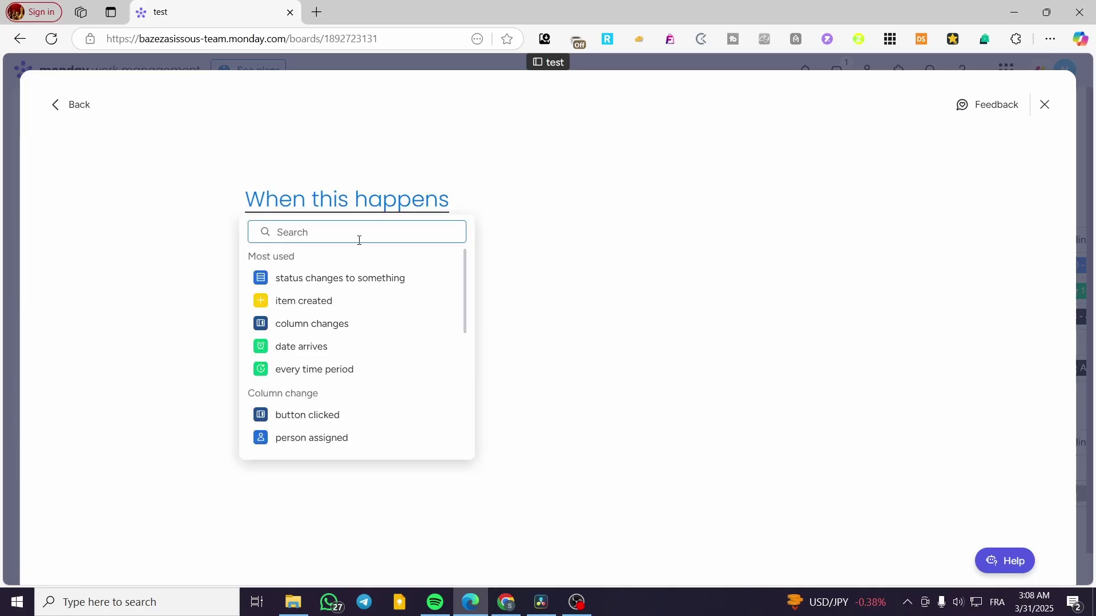
scroll(367, 269, "down", 5)
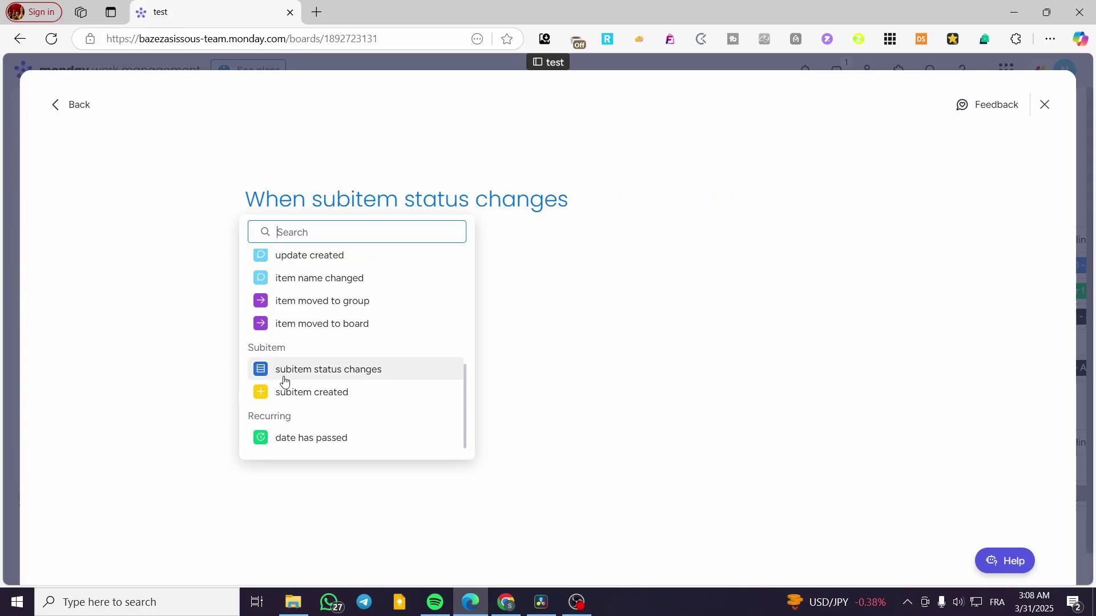
scroll(296, 370, "up", 3)
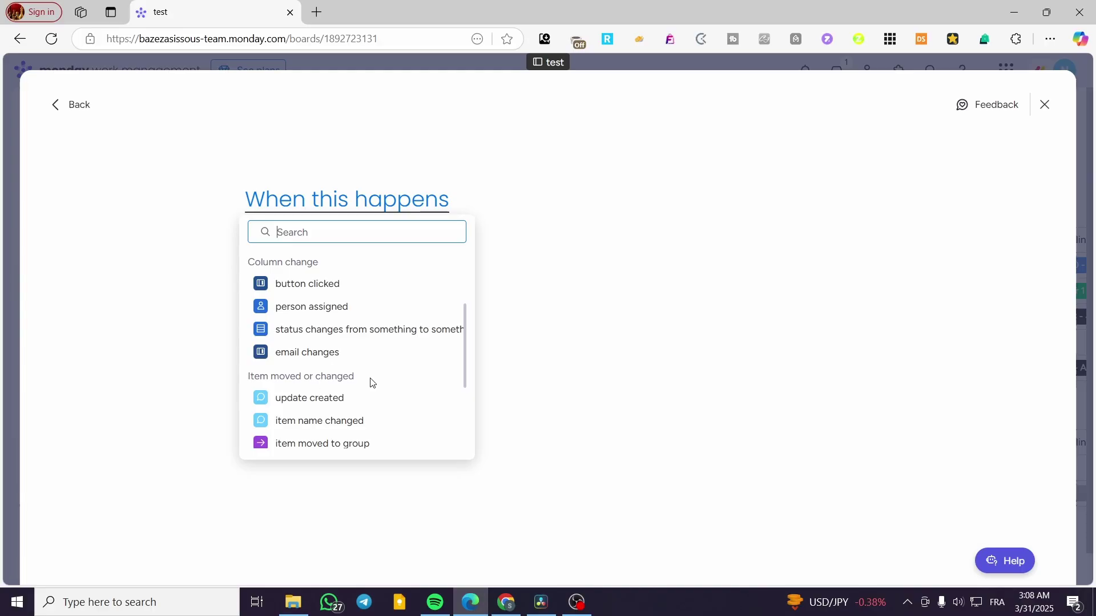
scroll(370, 383, "down", 2)
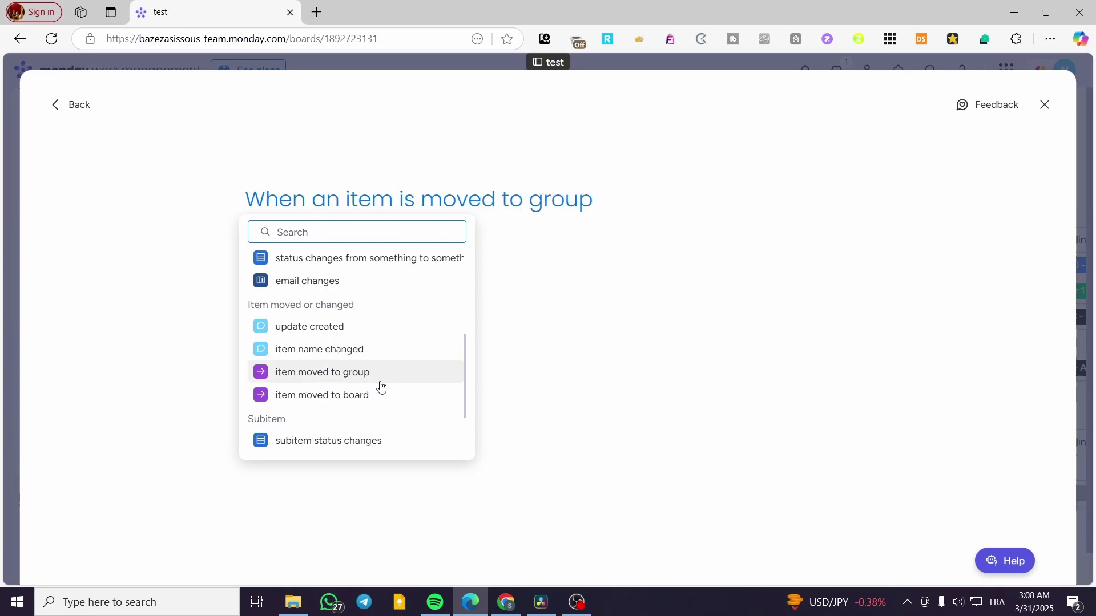
scroll(337, 374, "up", 4)
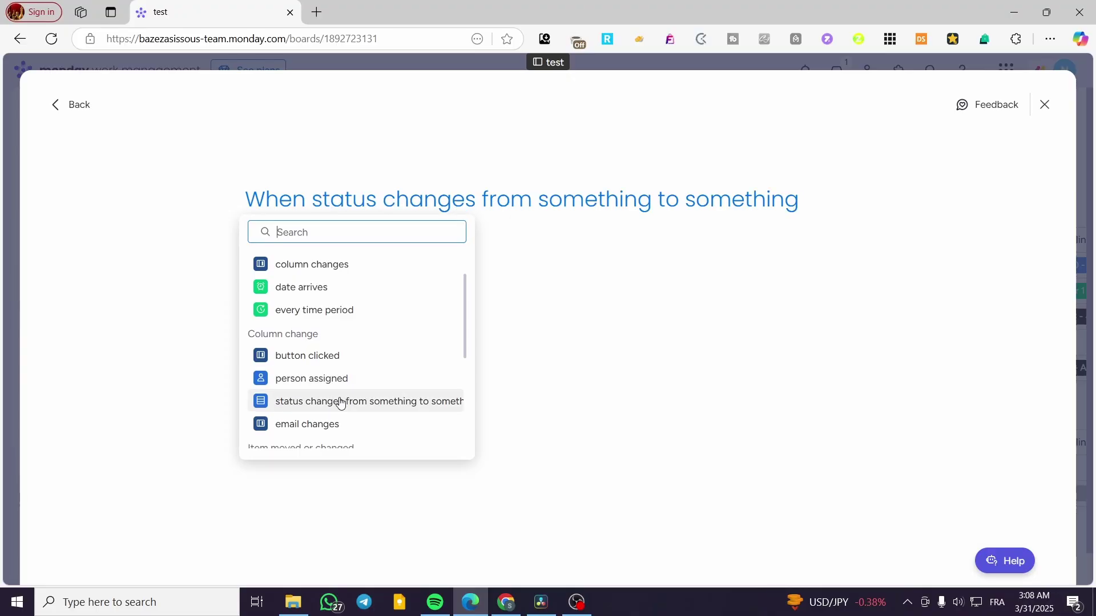
scroll(342, 394, "up", 2)
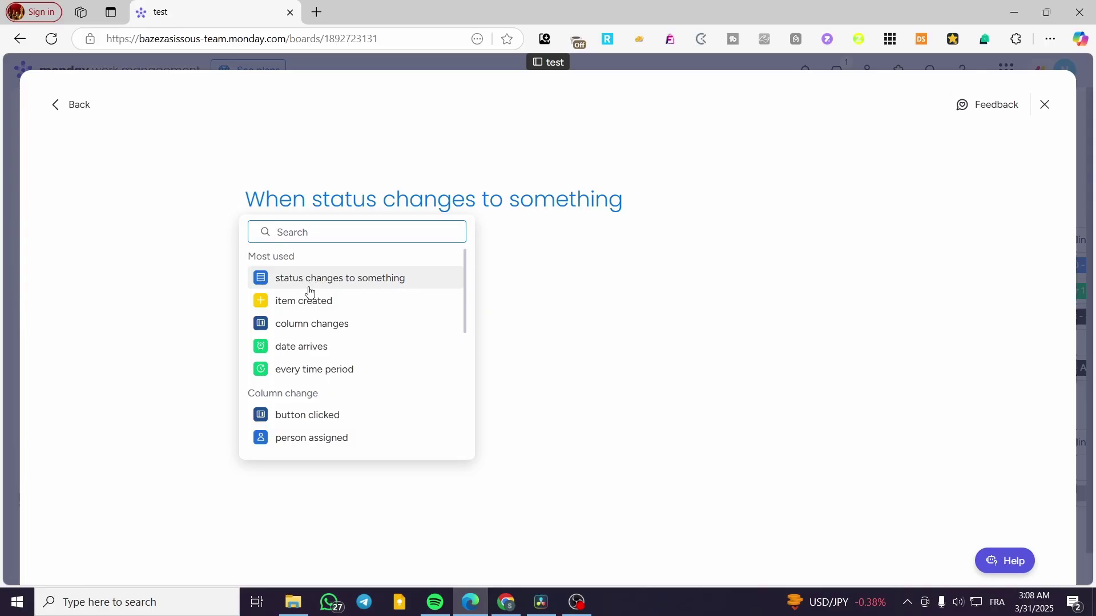
left_click(341, 309)
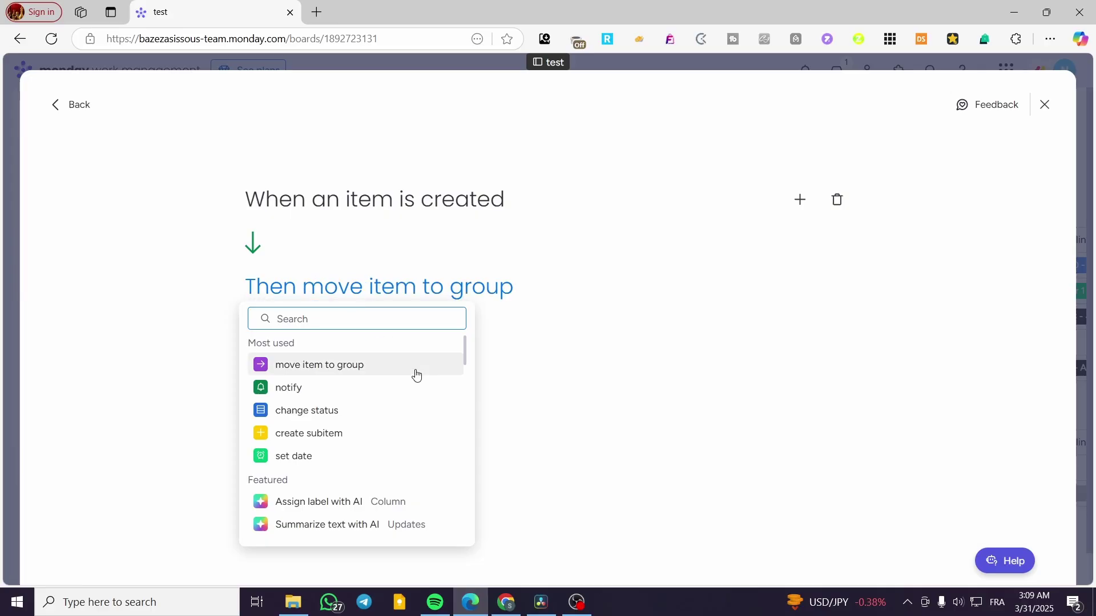
Step: Set the action to Gmail 'send an email to someone' and open its subject and body editor
scroll(417, 375, "down", 5)
scroll(419, 376, "up", 2)
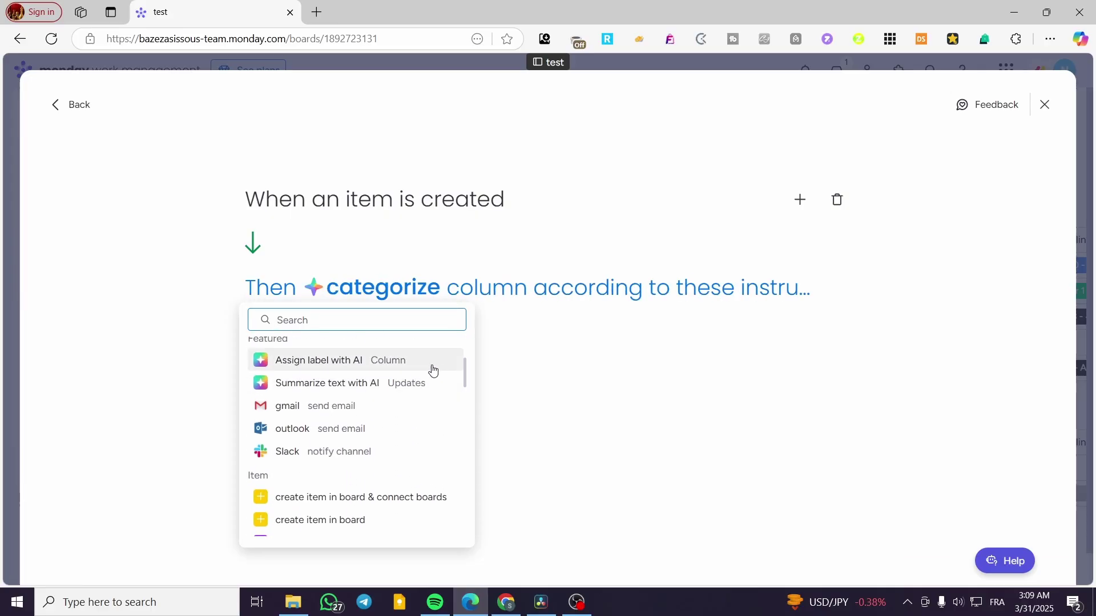
mouse_move(466, 376)
left_mouse_down()
mouse_move(466, 346)
mouse_move(465, 370)
left_mouse_up()
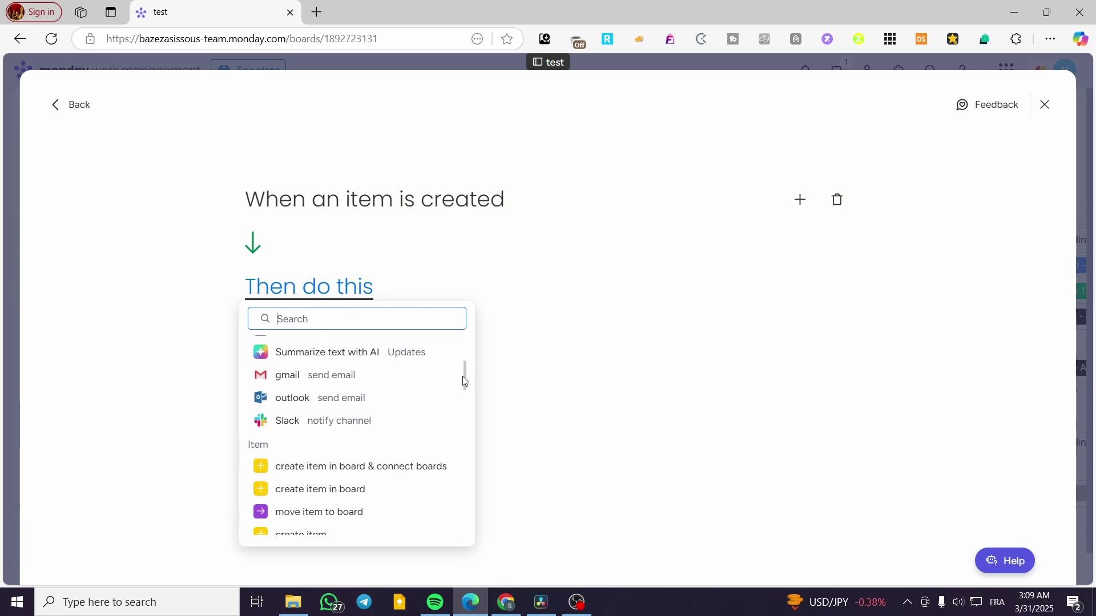
left_click(289, 383)
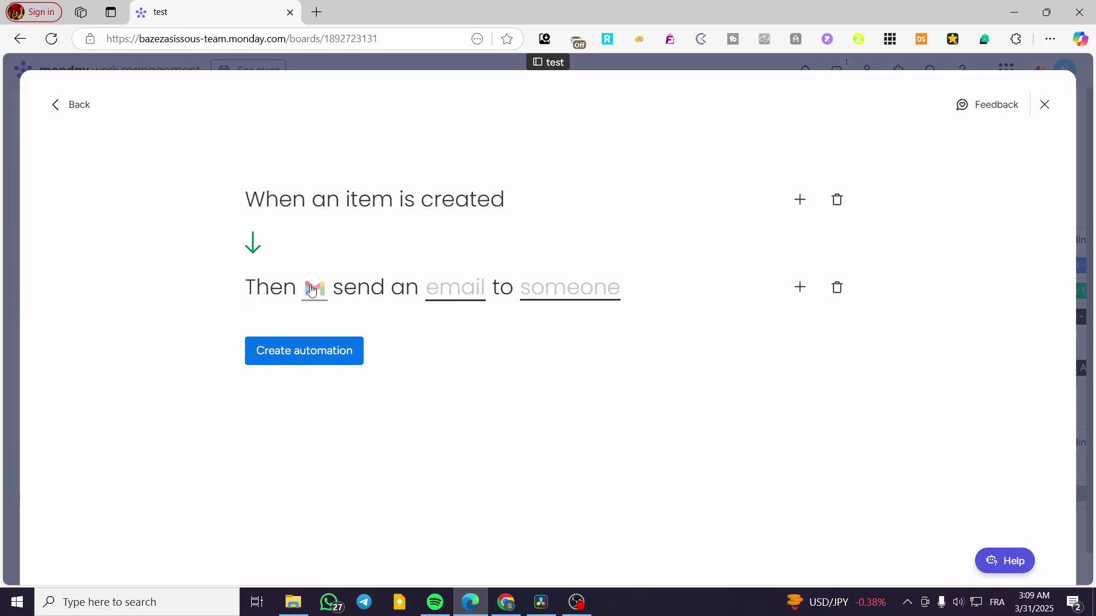
left_click(466, 295)
Step: Enter the email subject 'New Item or task created', with a lowercase c in 'created'
left_click(461, 318)
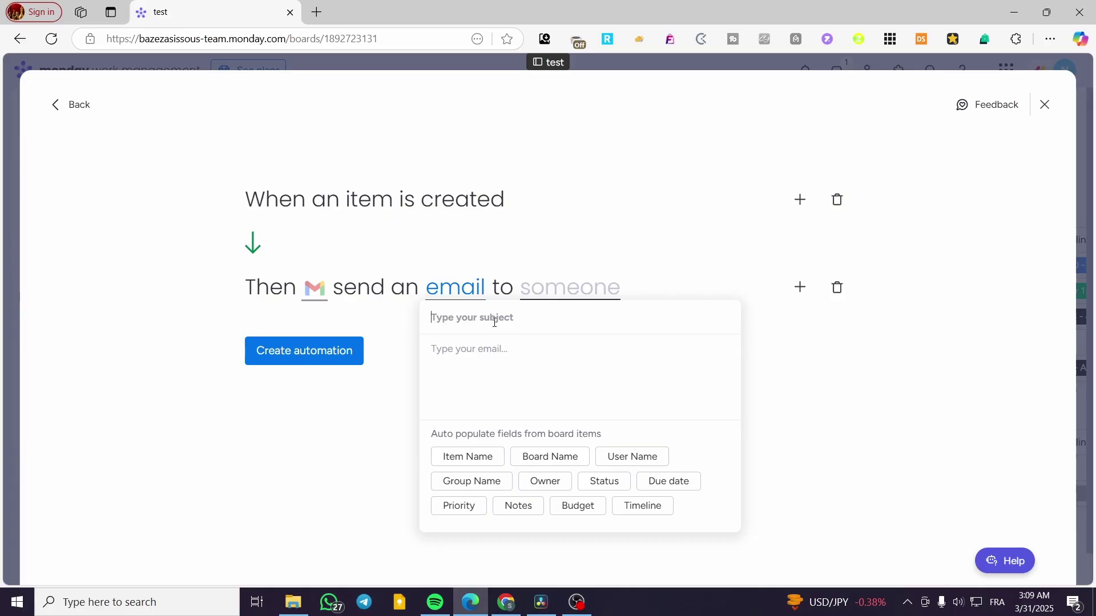
type("New Item or task Created")
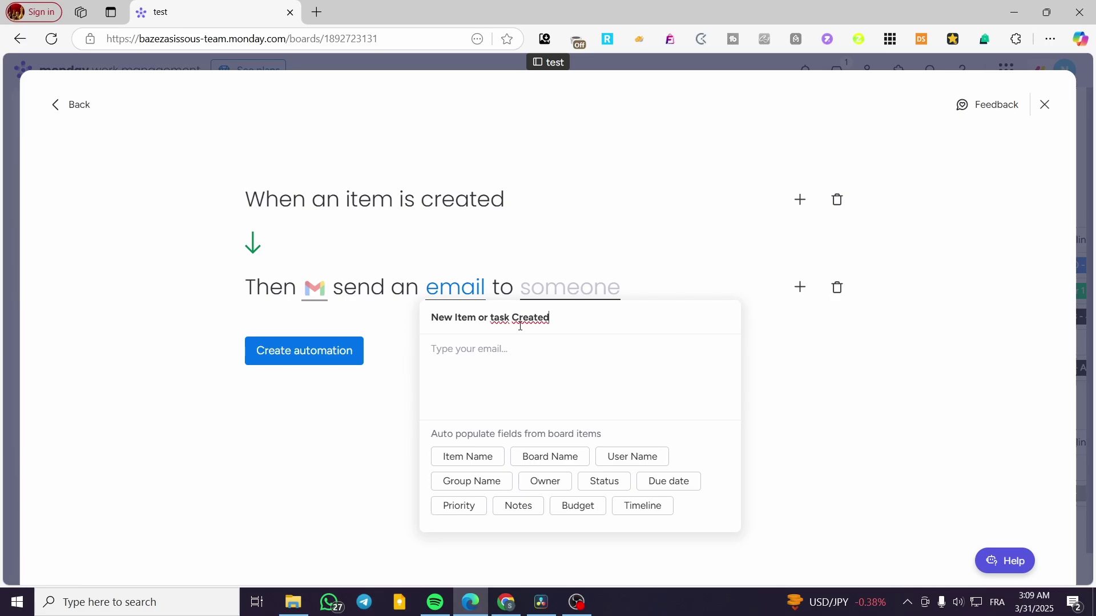
left_click_drag(520, 319, 515, 318)
type("c")
Step: Fill the email body with Item Name, Status, Due date, Priority and Board Name fields
left_click(513, 349)
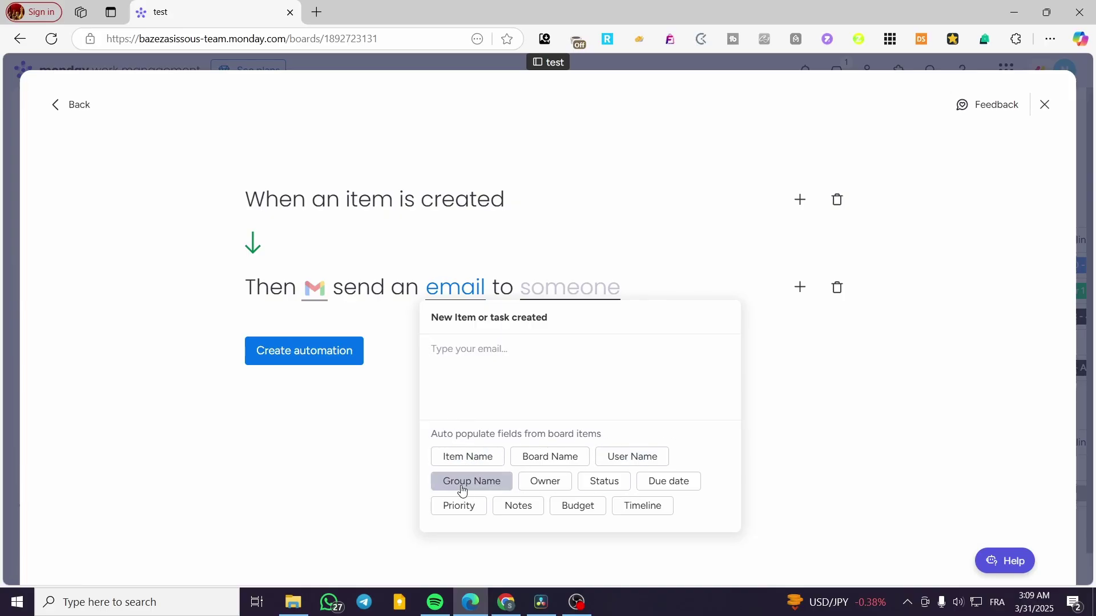
left_click(461, 456)
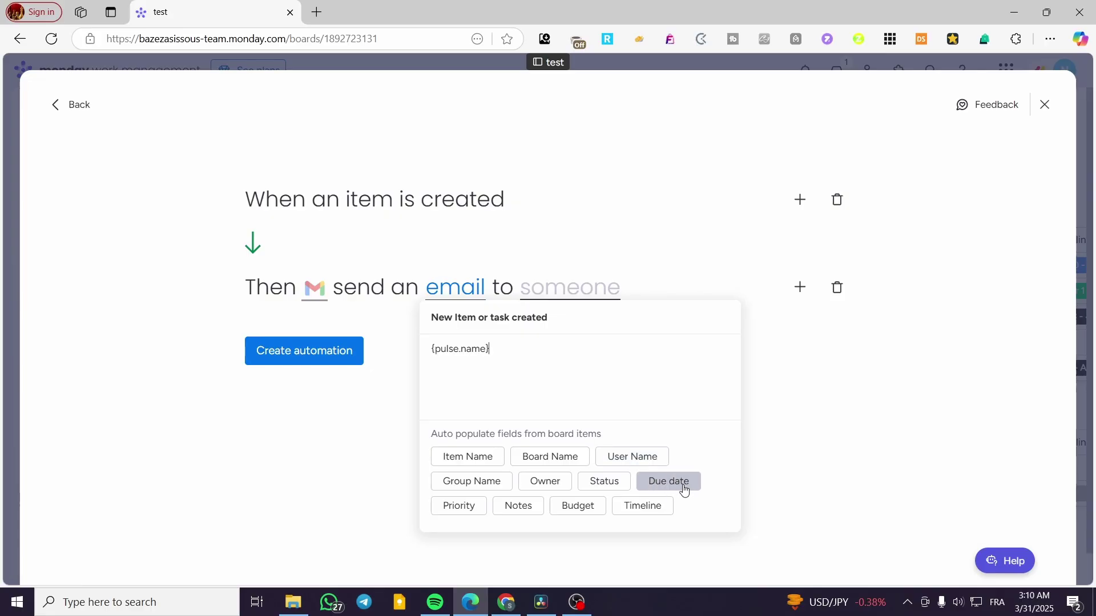
left_click(608, 487)
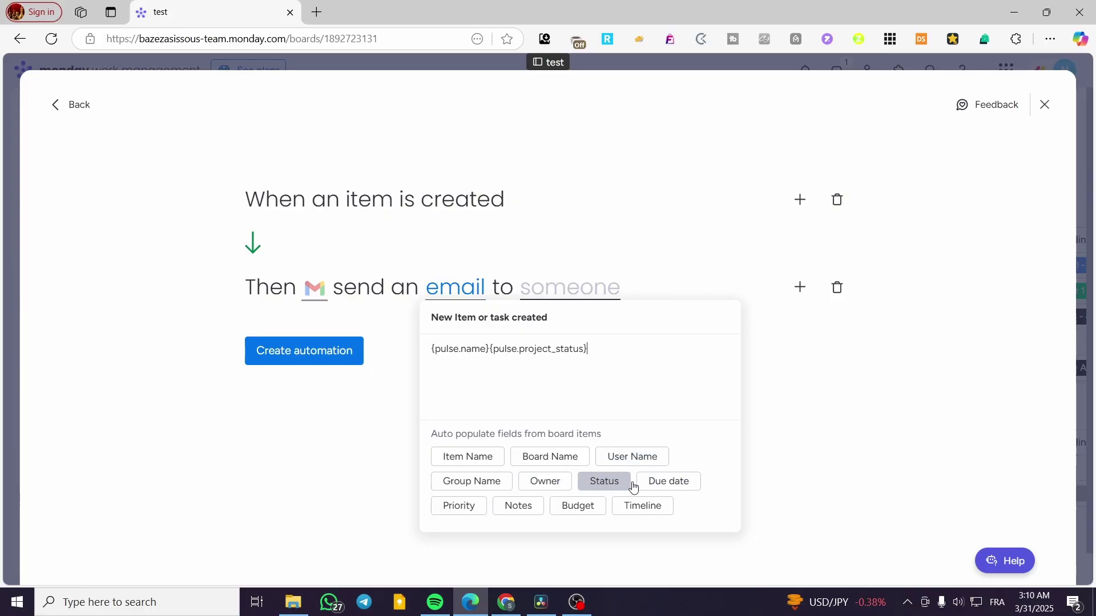
left_click(675, 490)
left_click(474, 508)
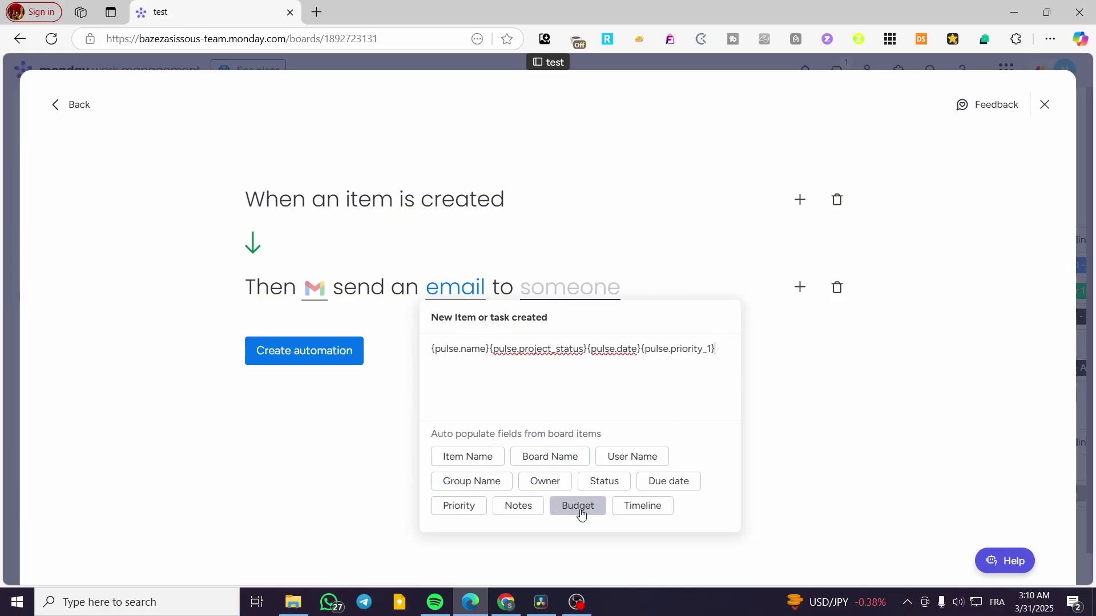
left_click(564, 467)
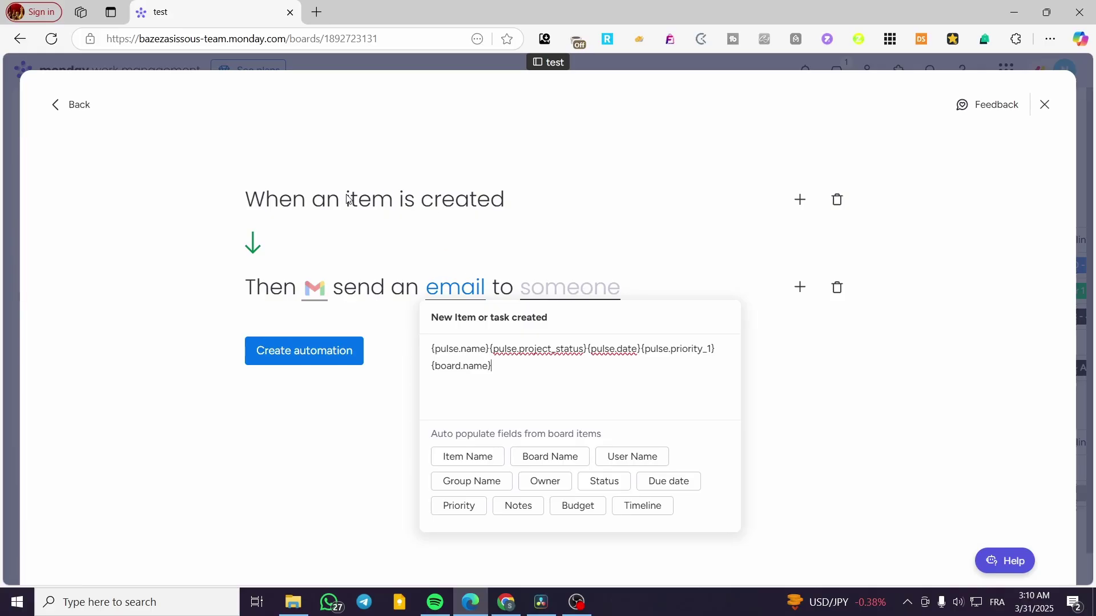
Step: Send the email to the Notes email column and create the automation
left_click(572, 290)
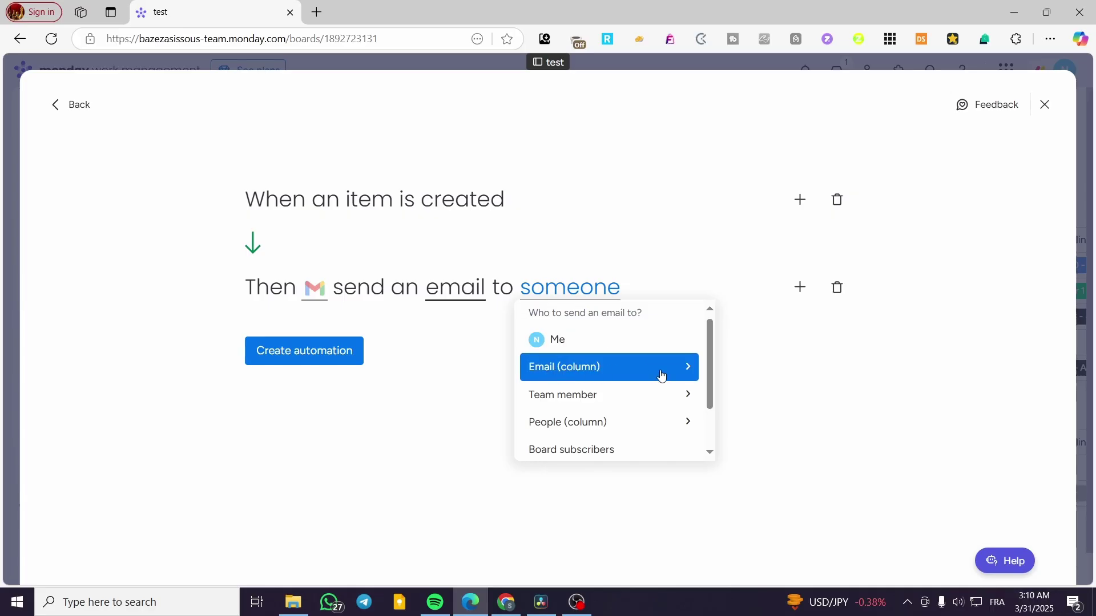
scroll(710, 367, "down", 1)
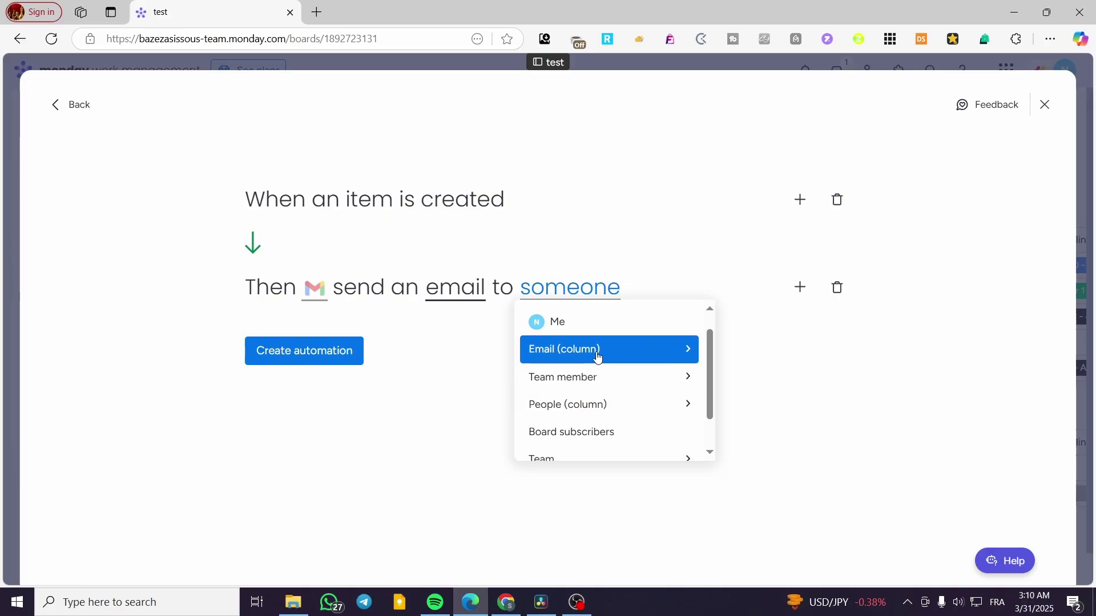
left_click(622, 379)
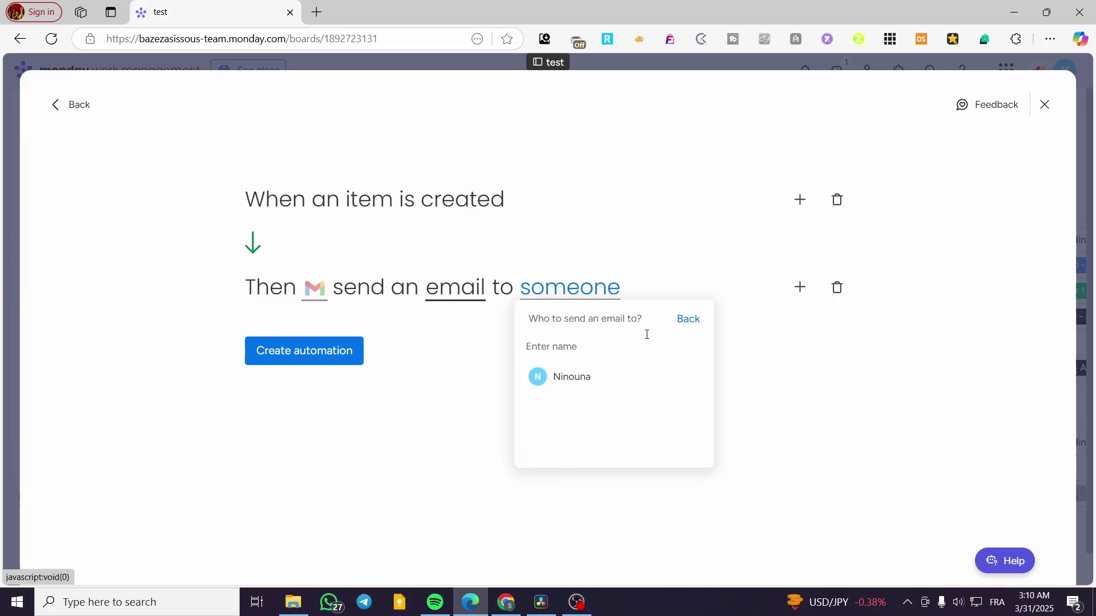
left_click(688, 319)
scroll(645, 388, "down", 1)
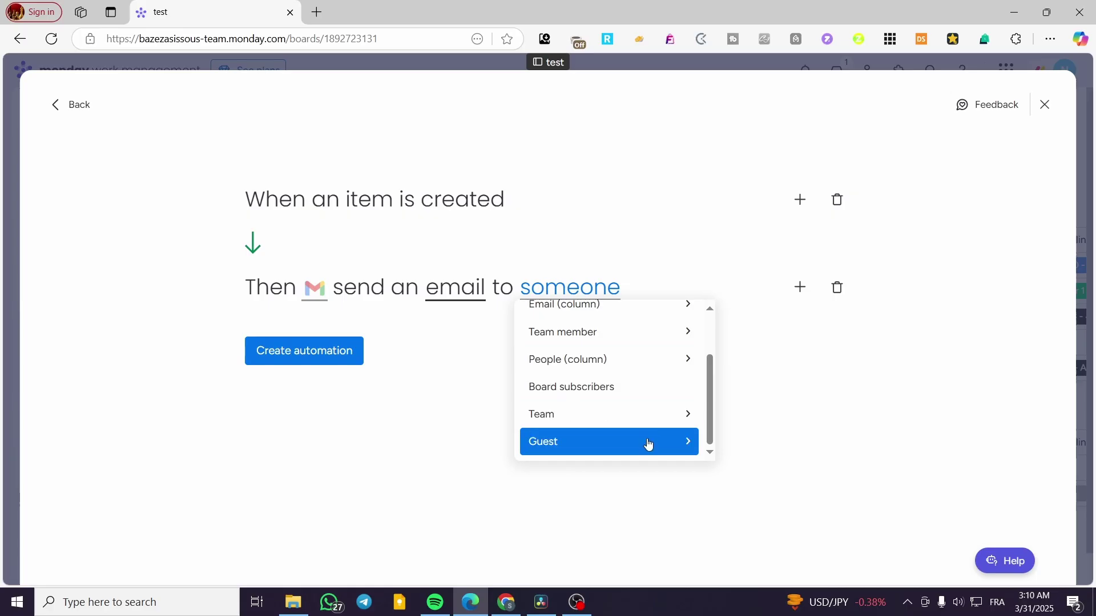
left_click(669, 418)
left_click(687, 319)
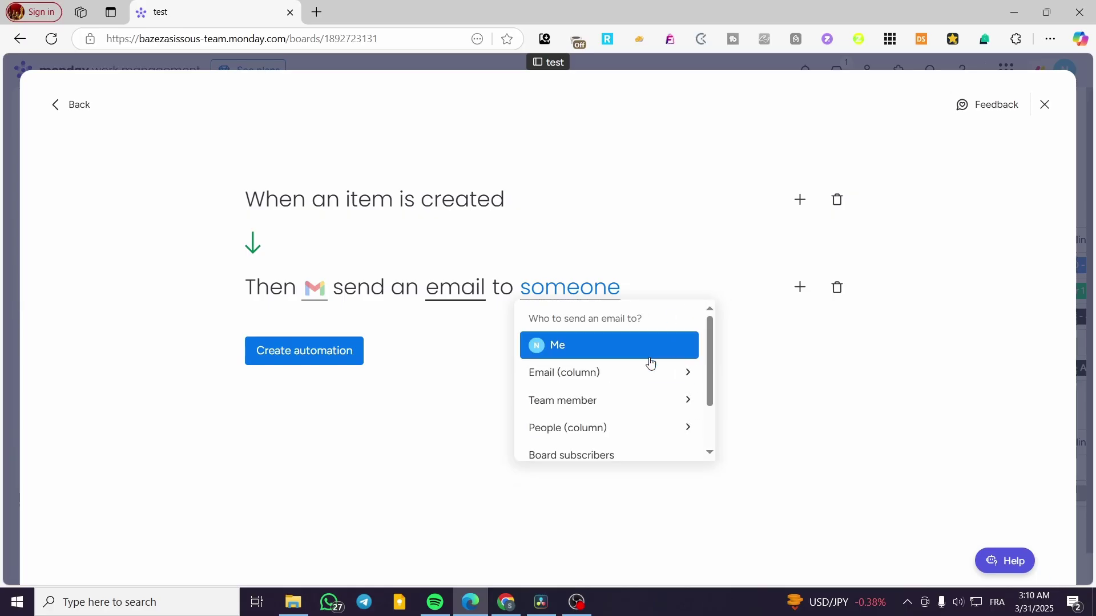
left_click(619, 374)
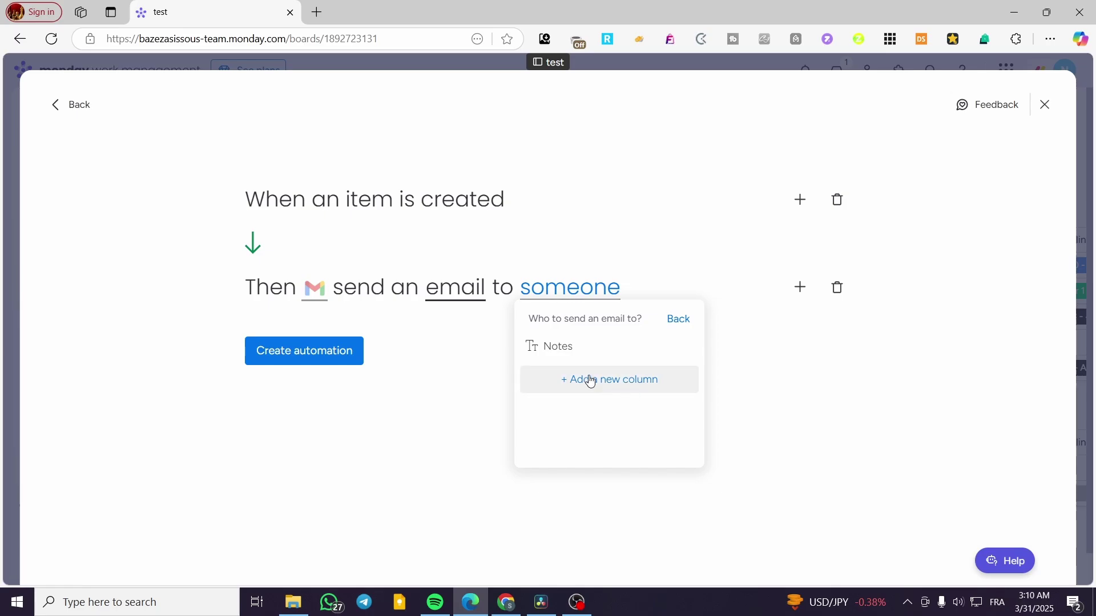
left_click(603, 354)
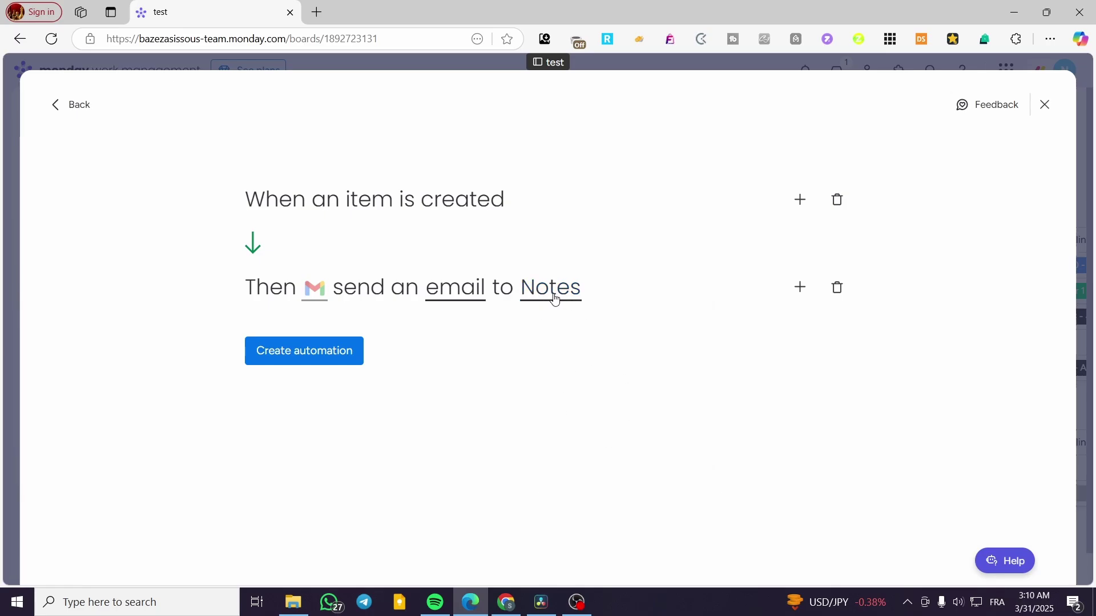
left_click(305, 359)
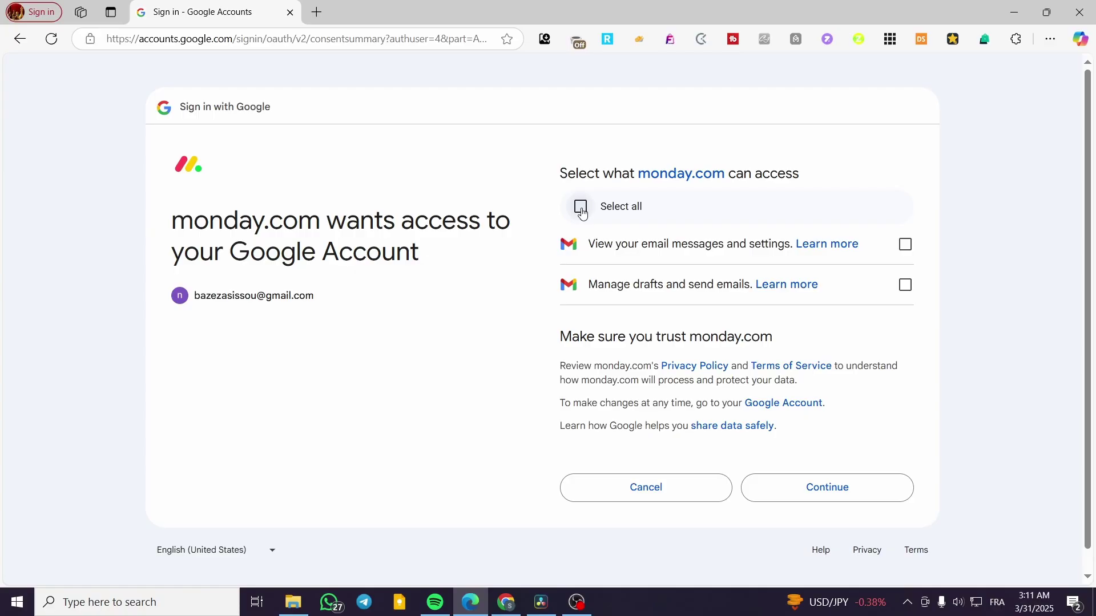
Step: Grant monday.com all requested Gmail permissions on the Google consent screen
left_click(581, 210)
left_click(832, 489)
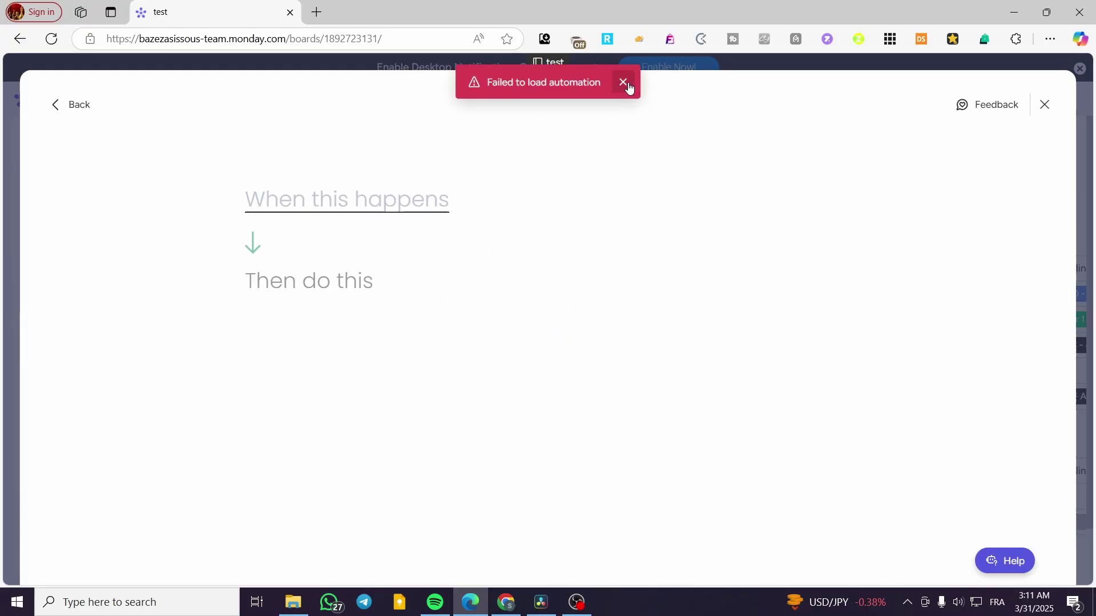
Step: Re-pick the 'item created' trigger and Gmail send-email action with the listed Gmail account
left_click(629, 86)
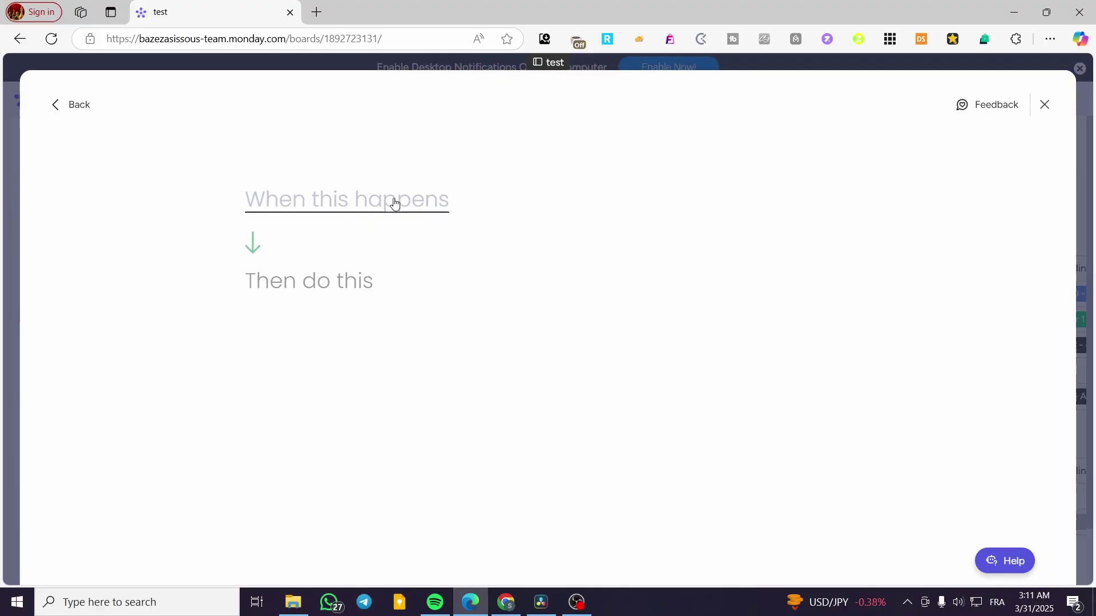
left_click(323, 203)
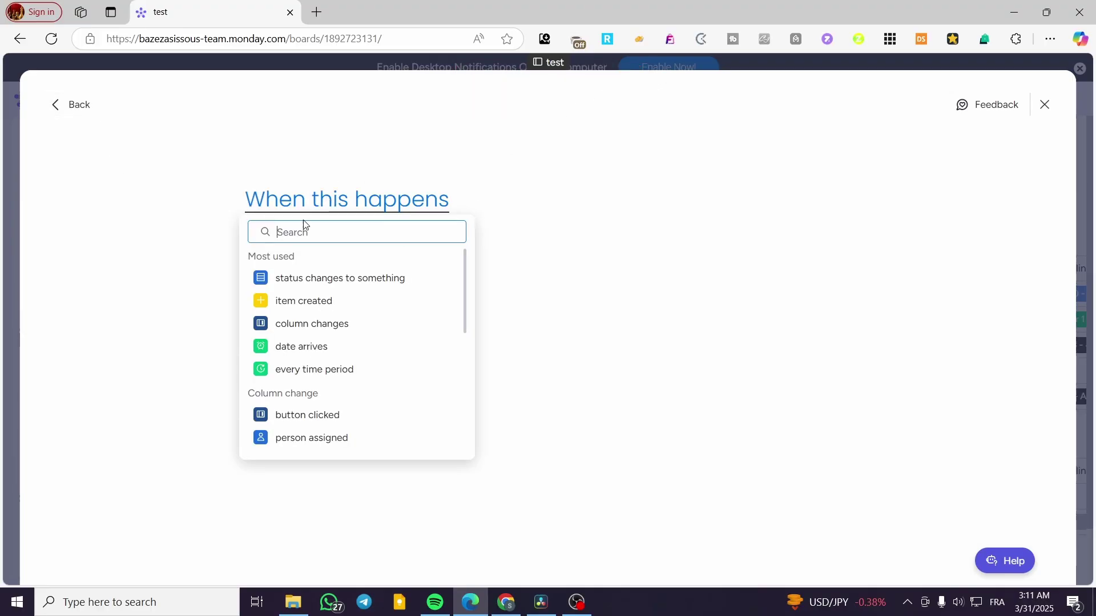
left_click(372, 300)
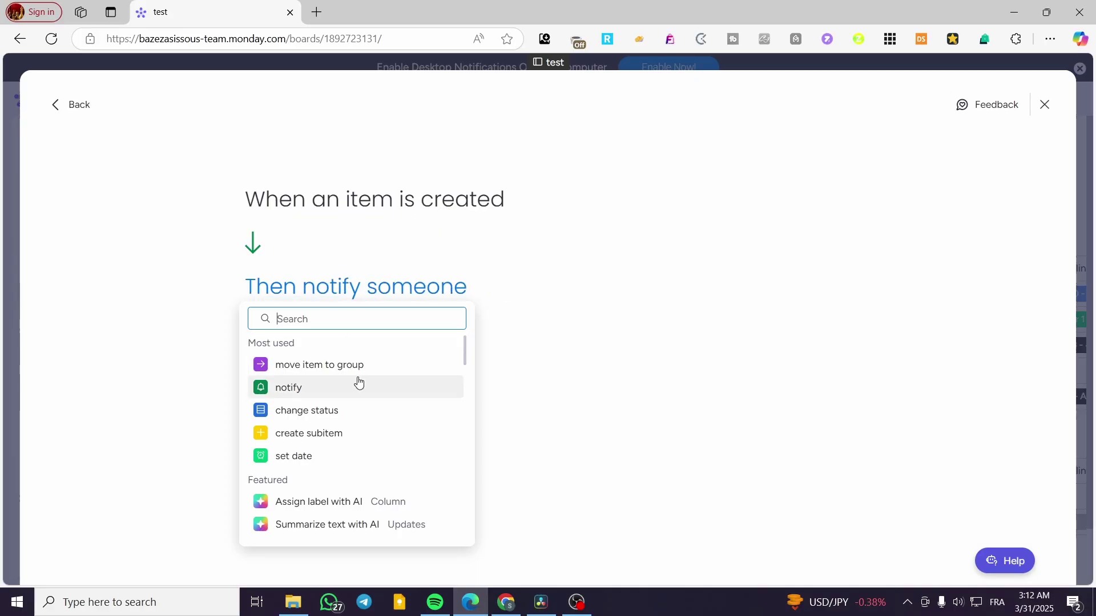
scroll(394, 394, "down", 3)
left_click(341, 406)
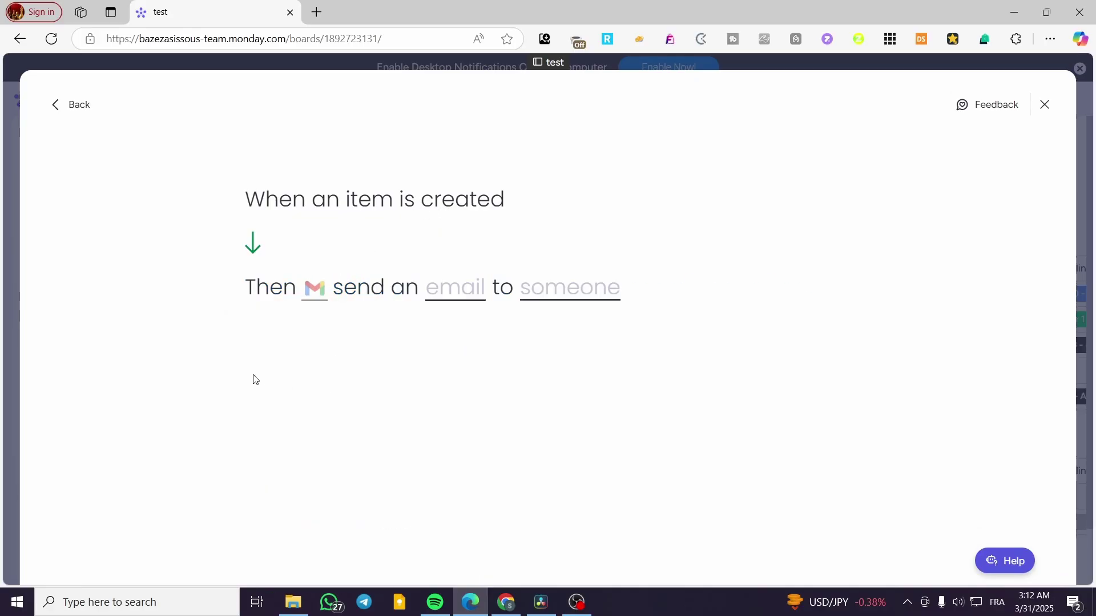
left_click(317, 290)
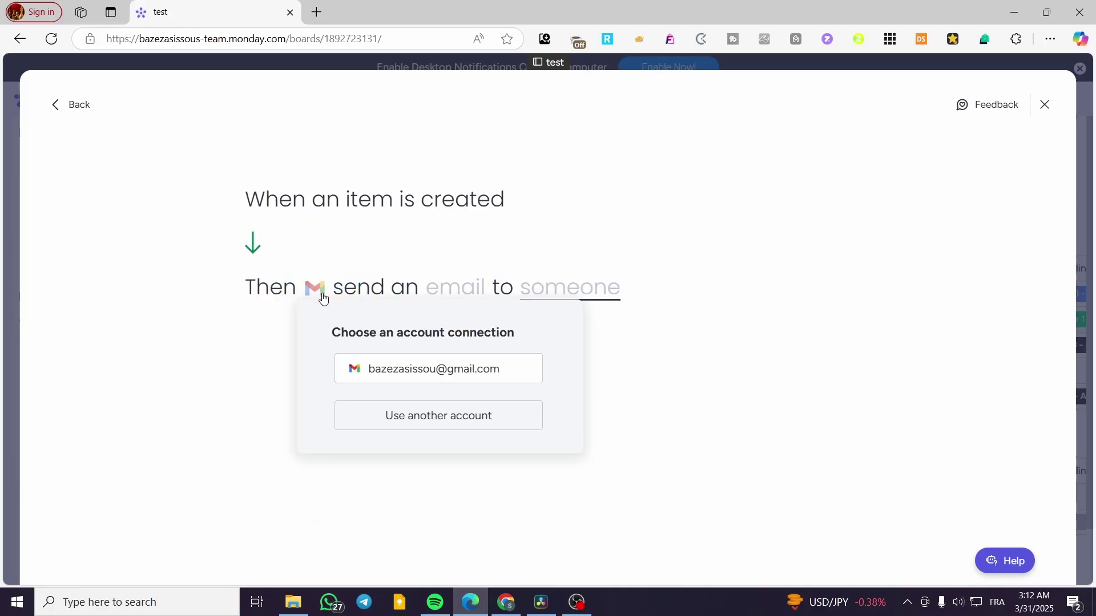
left_click(517, 375)
Step: Abandon the unfinished automation and return to the Automation center templates
left_click(470, 295)
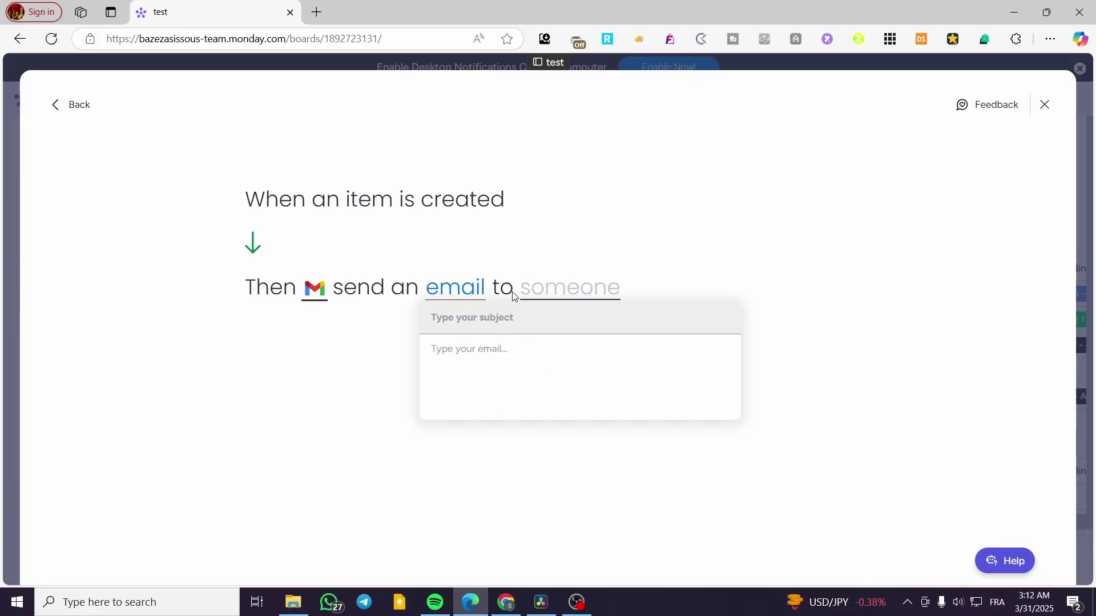
left_click(450, 293)
left_click(450, 293)
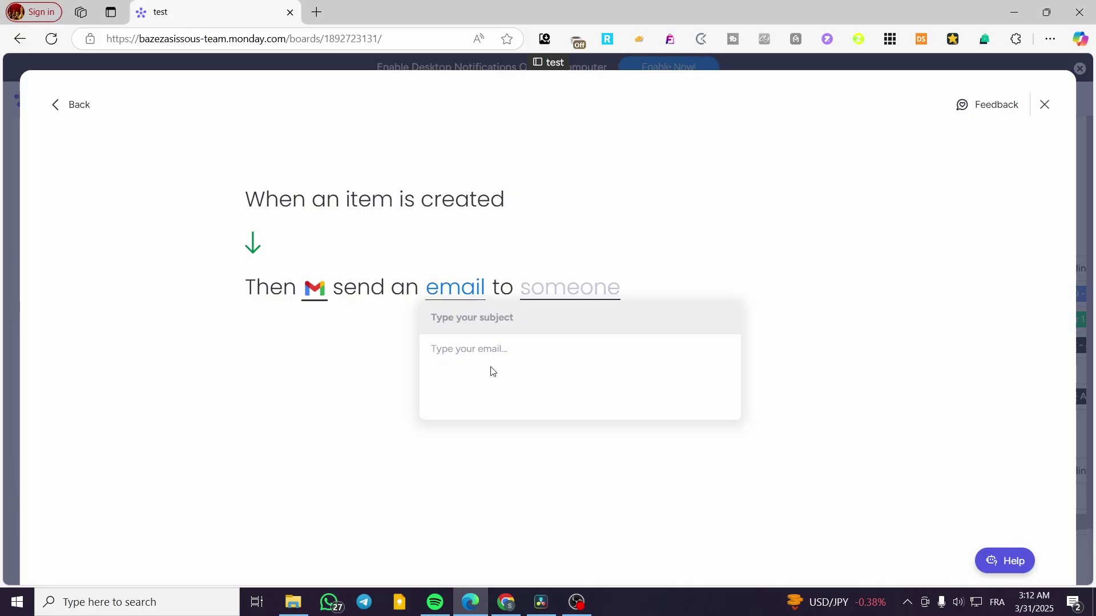
left_click(548, 293)
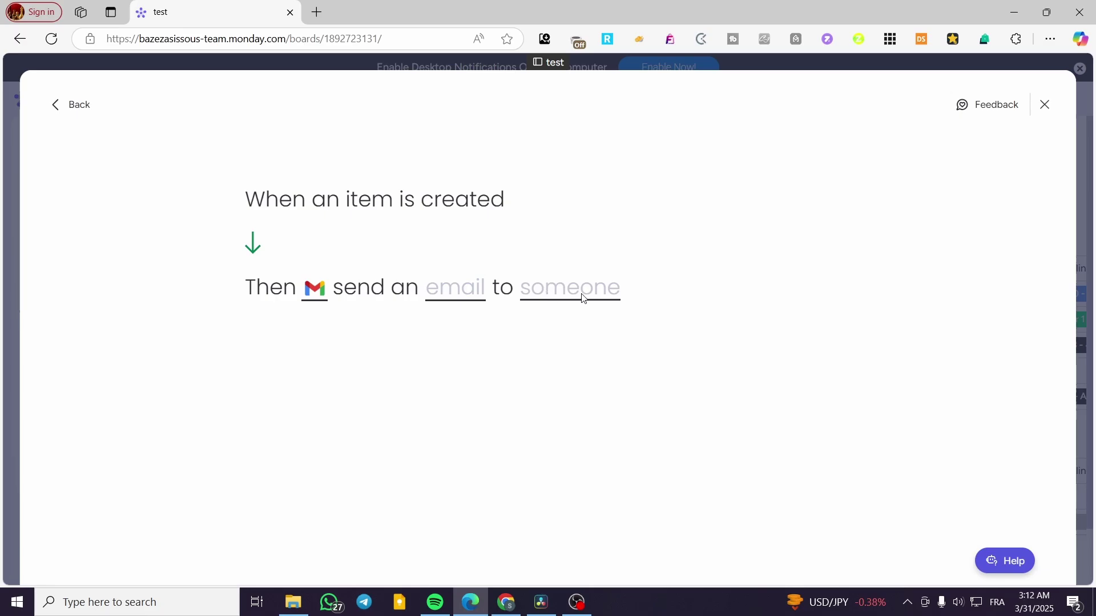
left_click(326, 290)
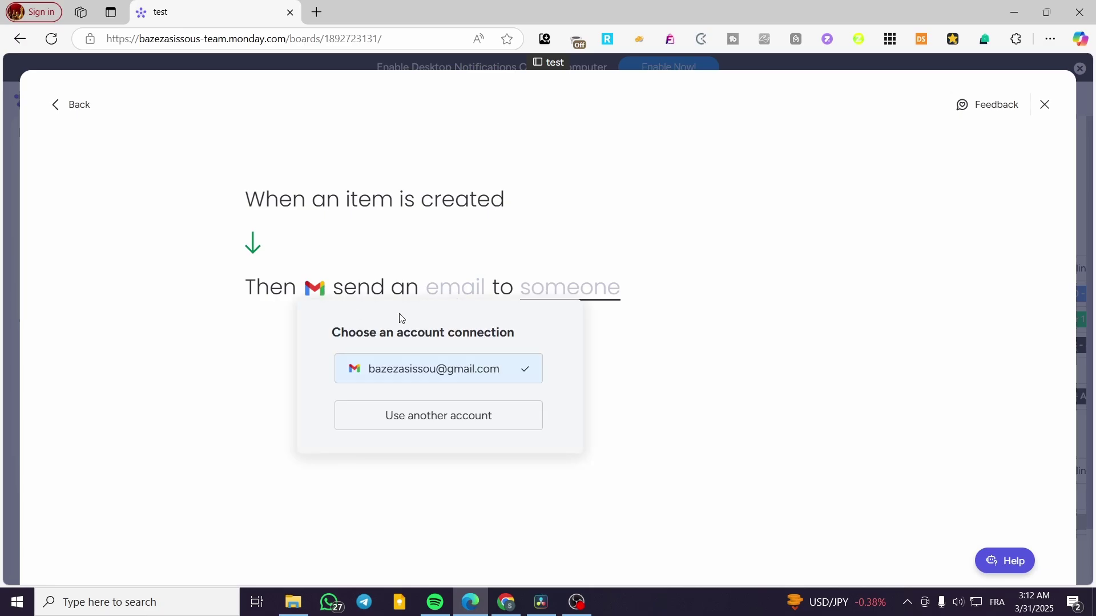
left_click(436, 289)
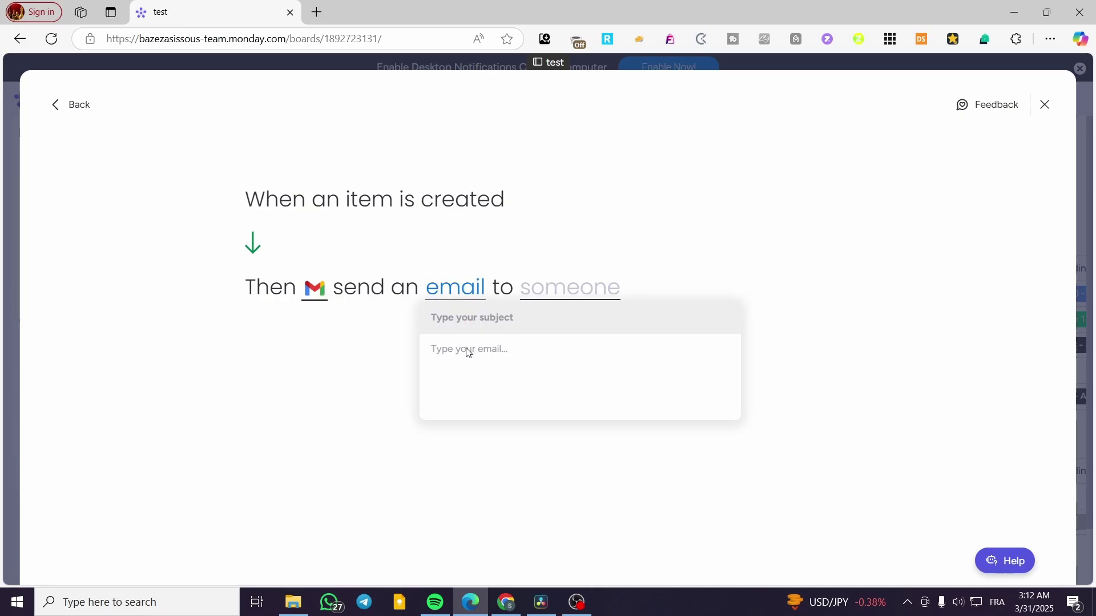
left_click(474, 428)
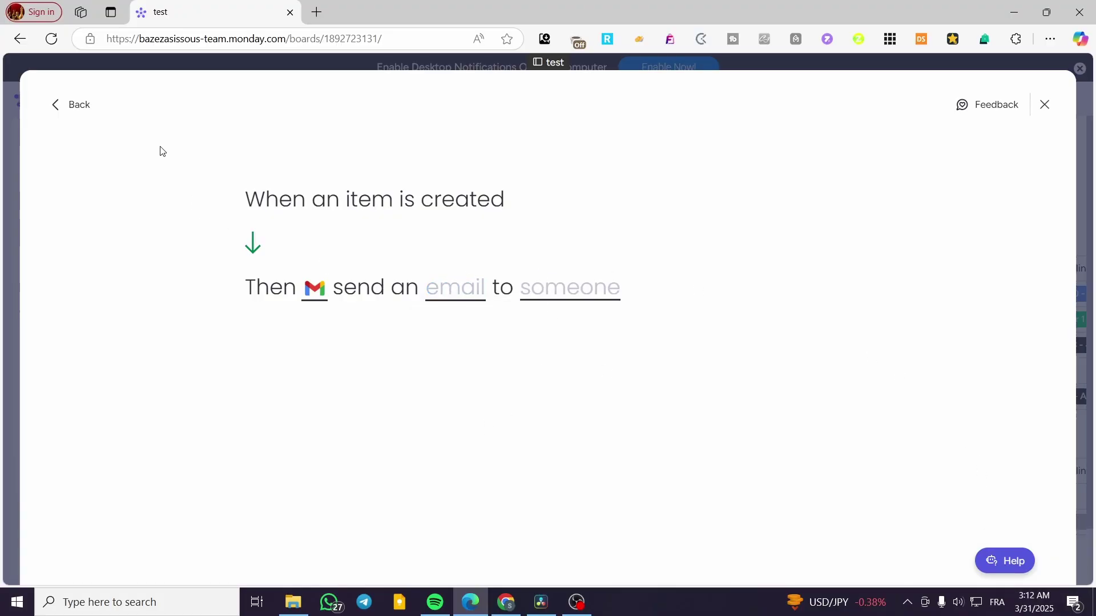
left_click(78, 110)
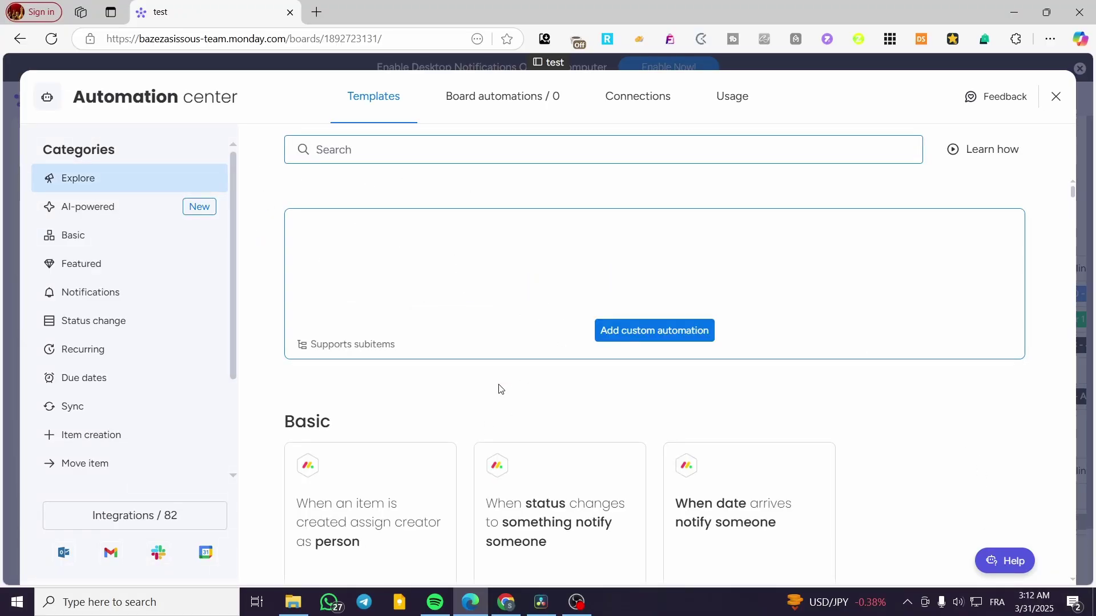
Step: Build a new custom automation: 'item created' trigger with Gmail send-email action
left_click(643, 330)
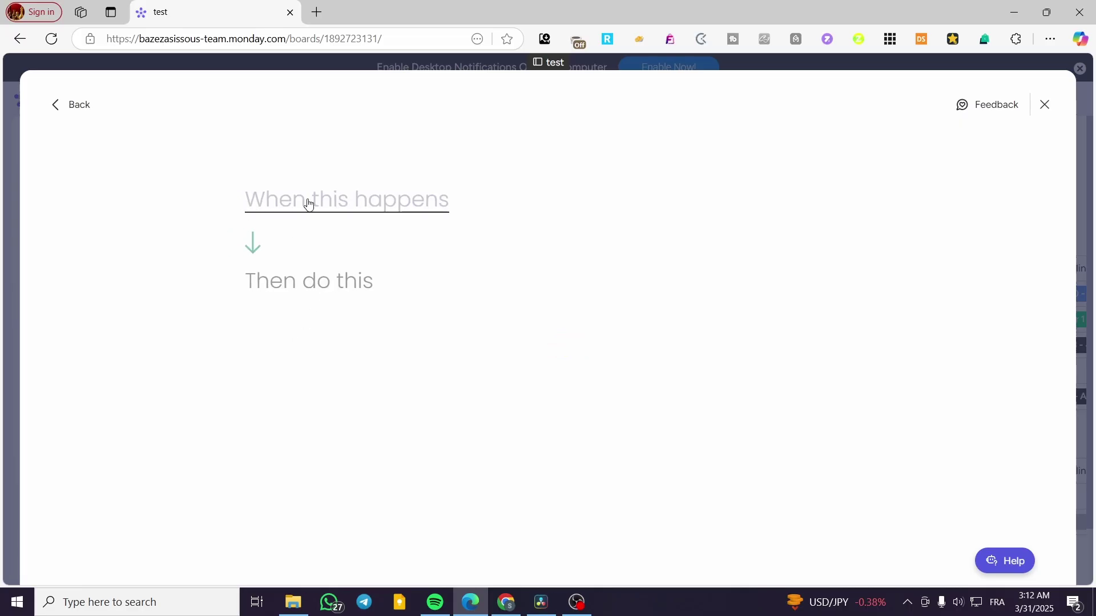
left_click(309, 204)
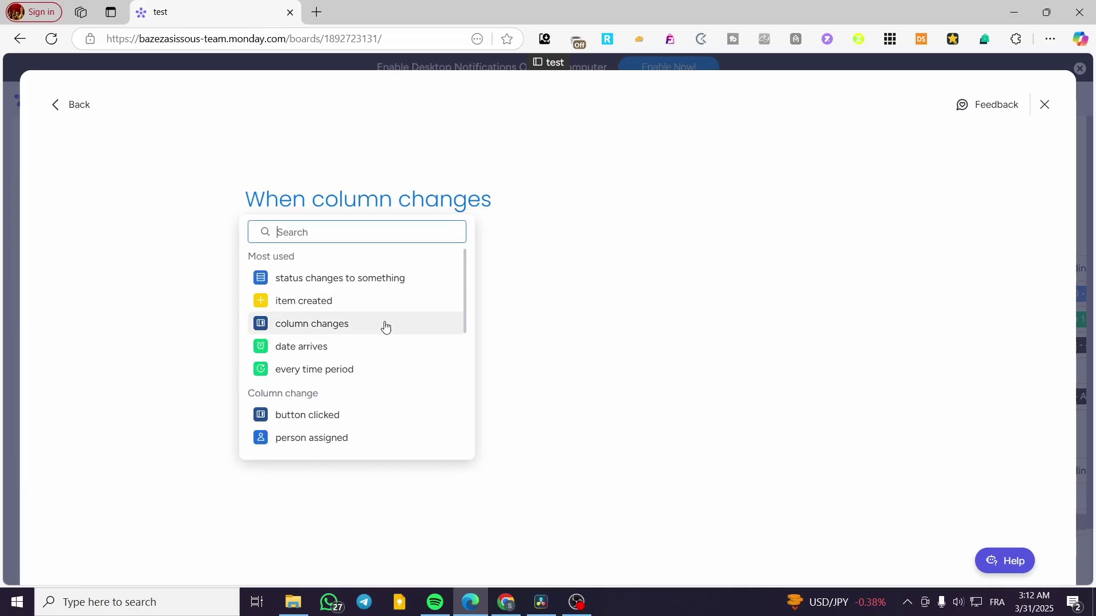
left_click(359, 310)
scroll(340, 502, "down", 1)
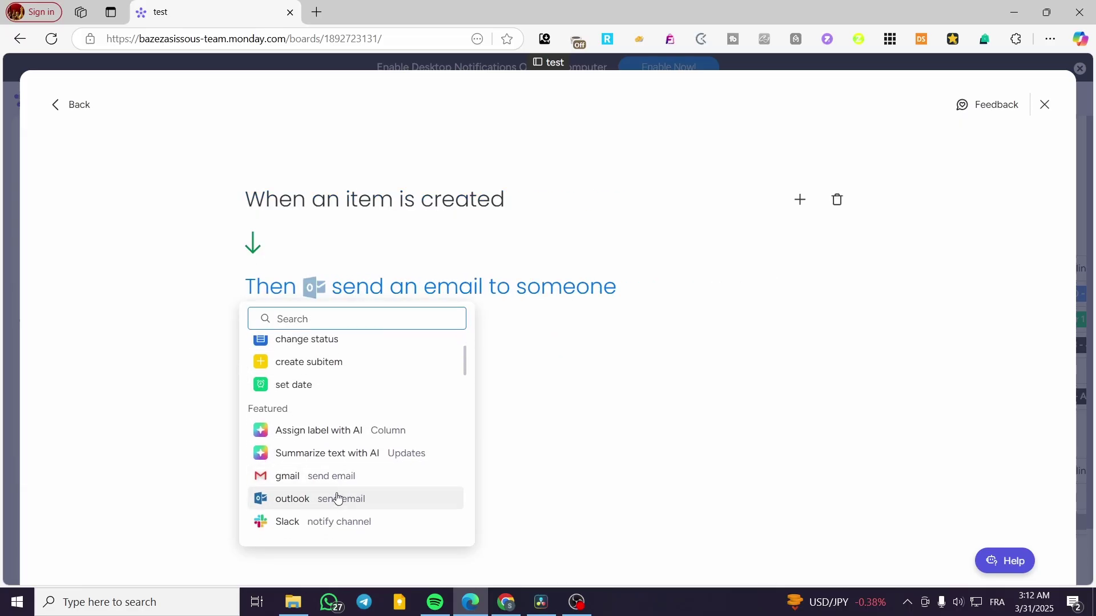
left_click(338, 476)
Step: Begin entering the email subject 'Item or task Created for you'
left_click(457, 296)
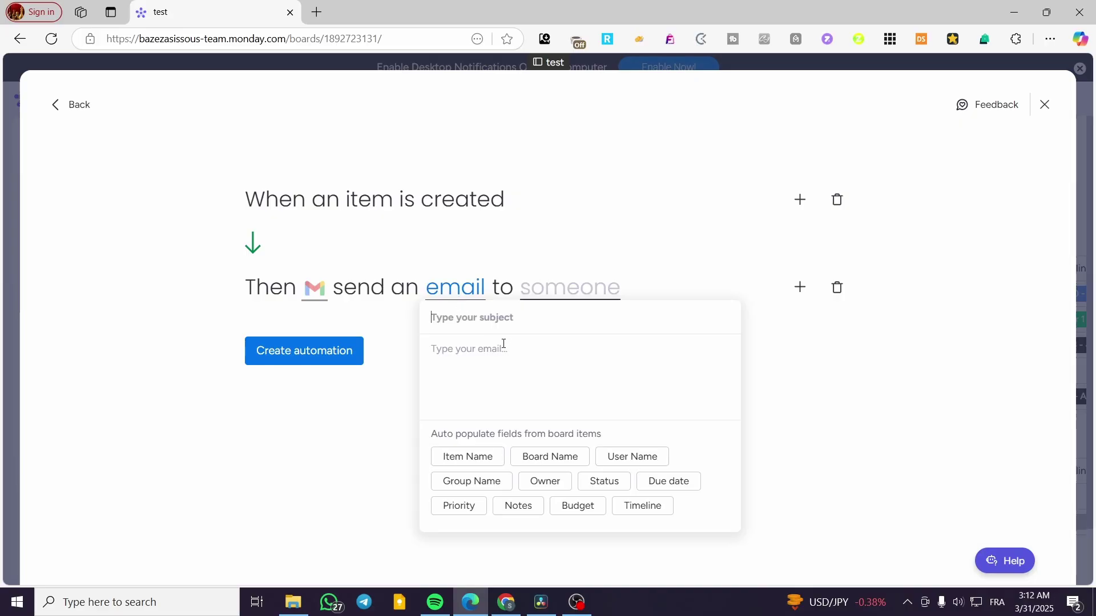
type("f")
key("BackSpace")
type("Item or task Created for you")
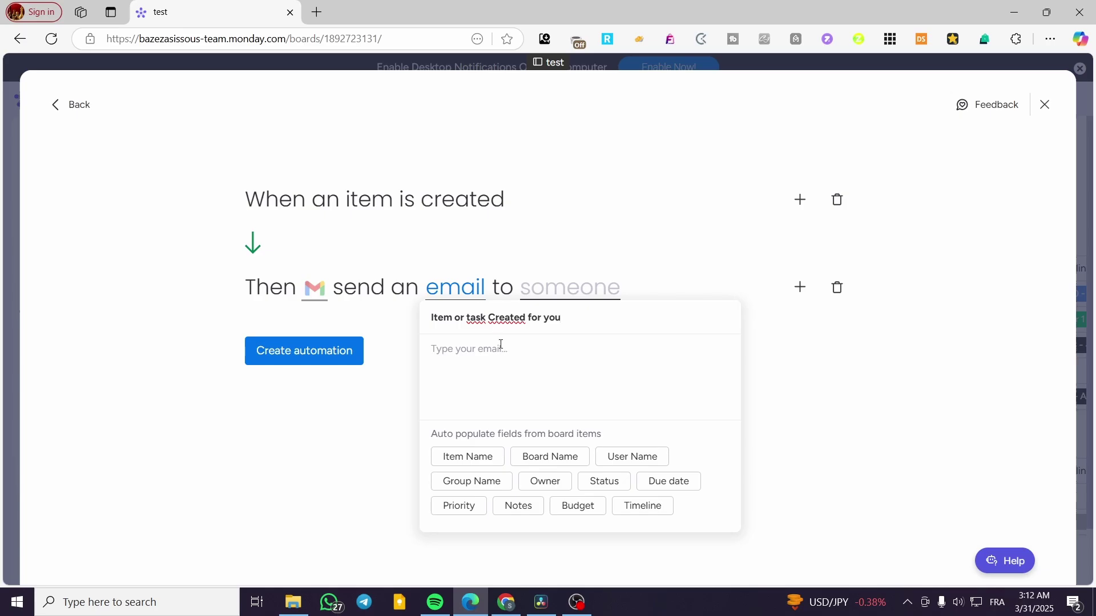
Step: Insert Item Name, Board Name, User Name, Status, Due date, Priority and Notes placeholders into the email body
left_click(479, 462)
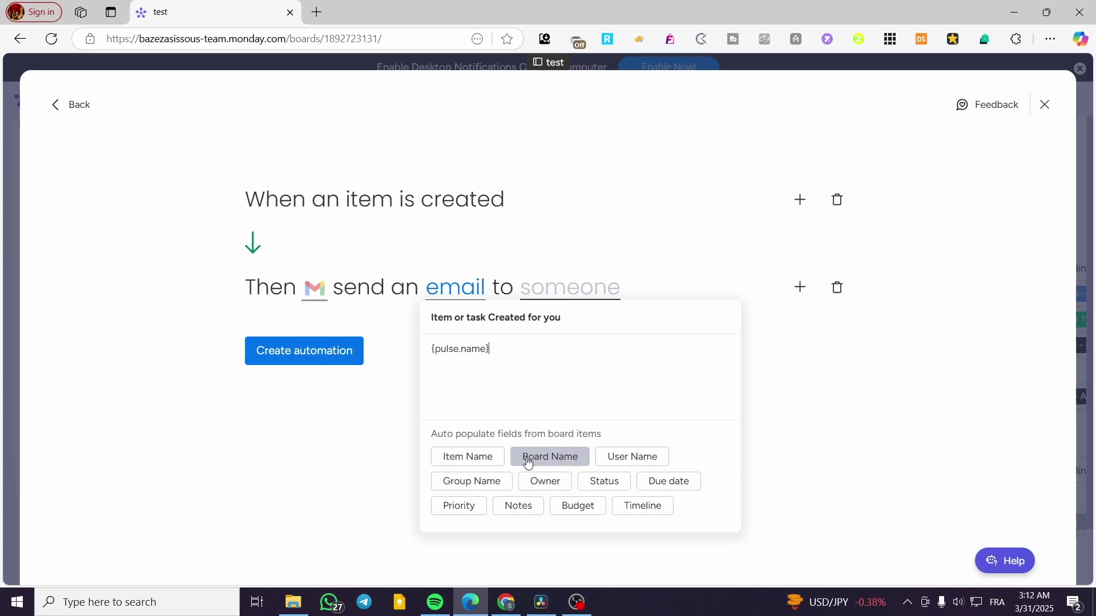
left_click(480, 460)
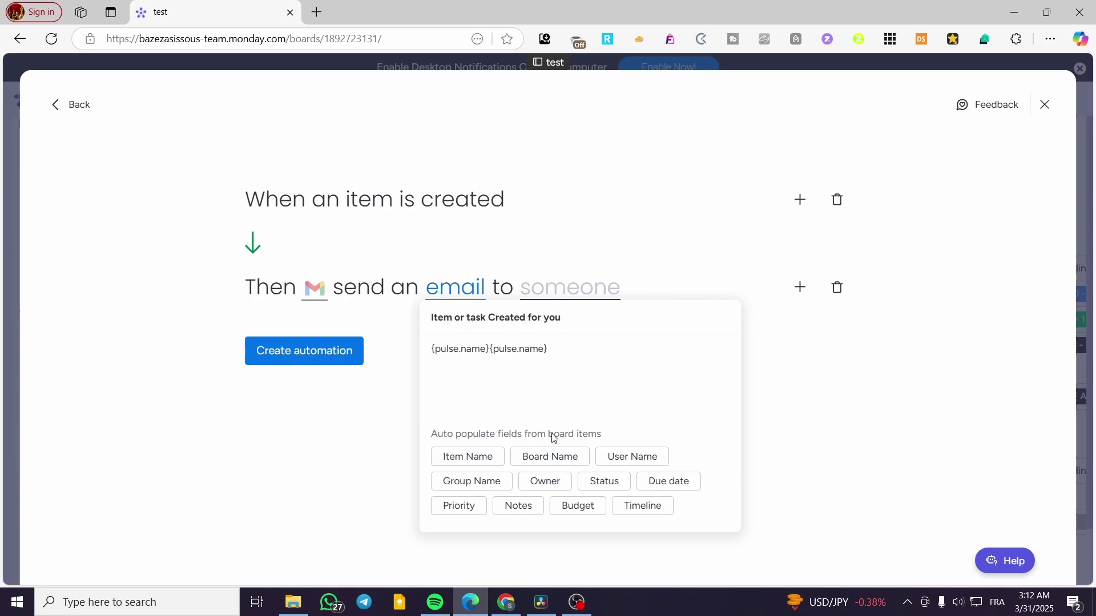
key("BackSpace")
key("BackSpace")
key("BackSpace")
key("BackSpace")
key("BackSpace")
key("BackSpace")
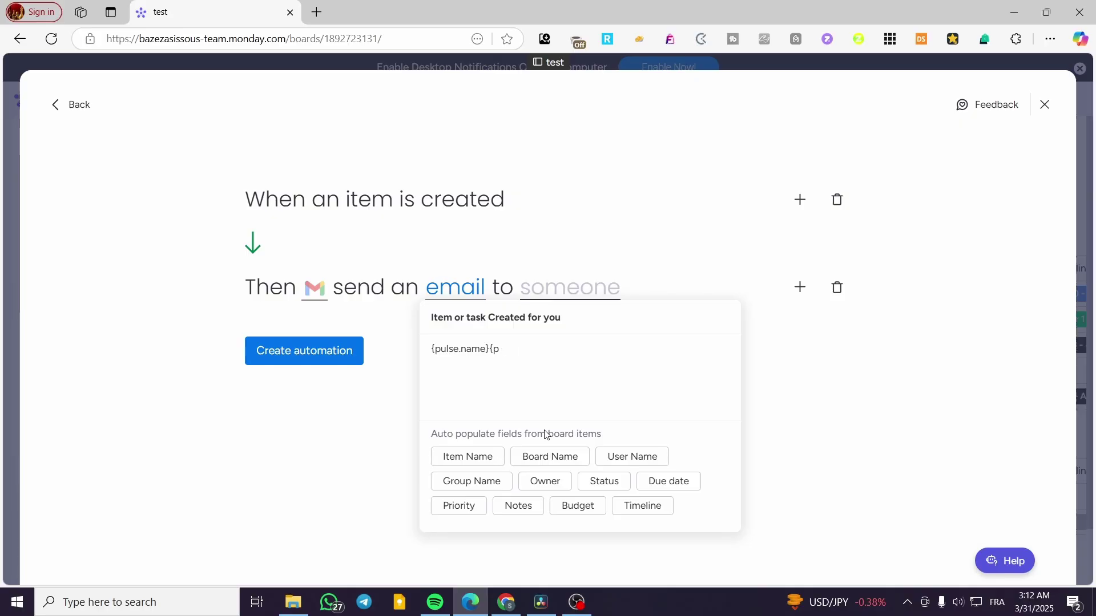
left_click(554, 465)
left_click(631, 459)
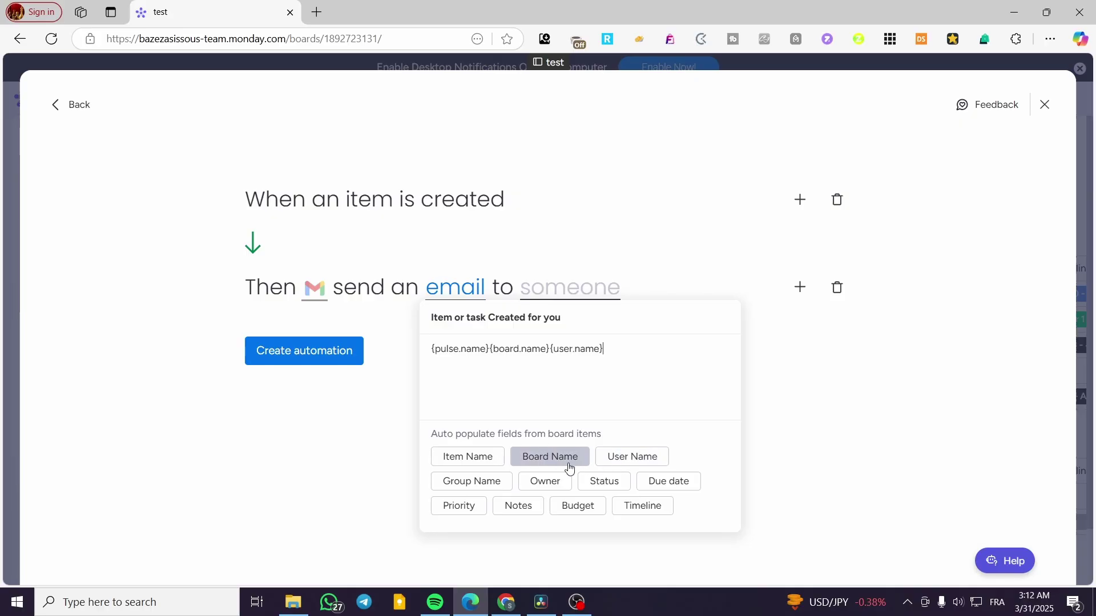
left_click(616, 485)
left_click(665, 484)
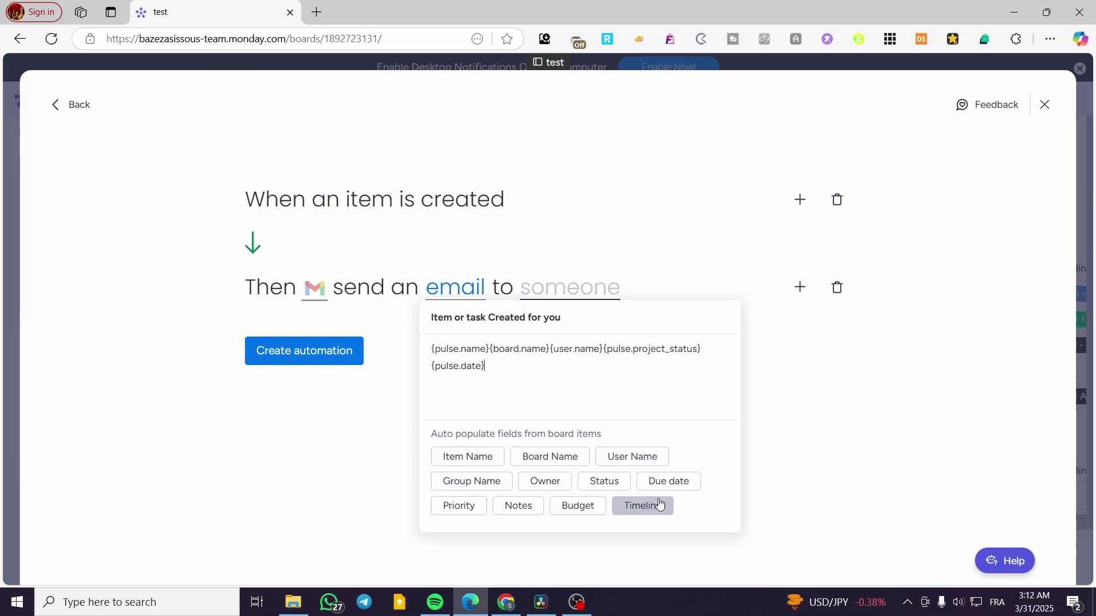
left_click(460, 506)
left_click(519, 506)
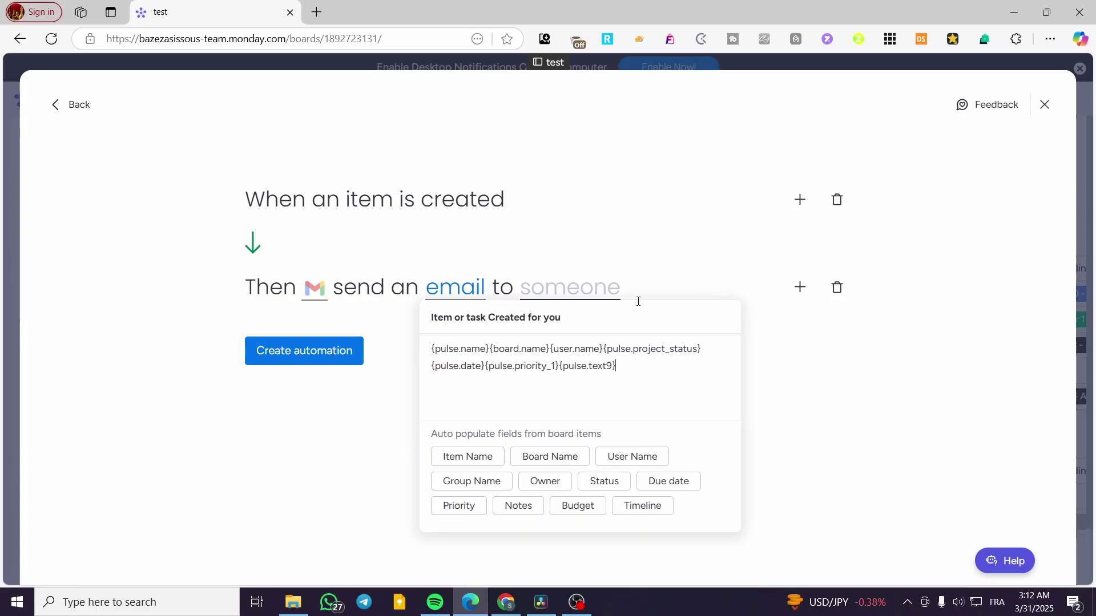
left_click(634, 270)
left_click(568, 289)
Step: Address the email to the Notes column, use the Gmail account, and create the automation
left_click(628, 377)
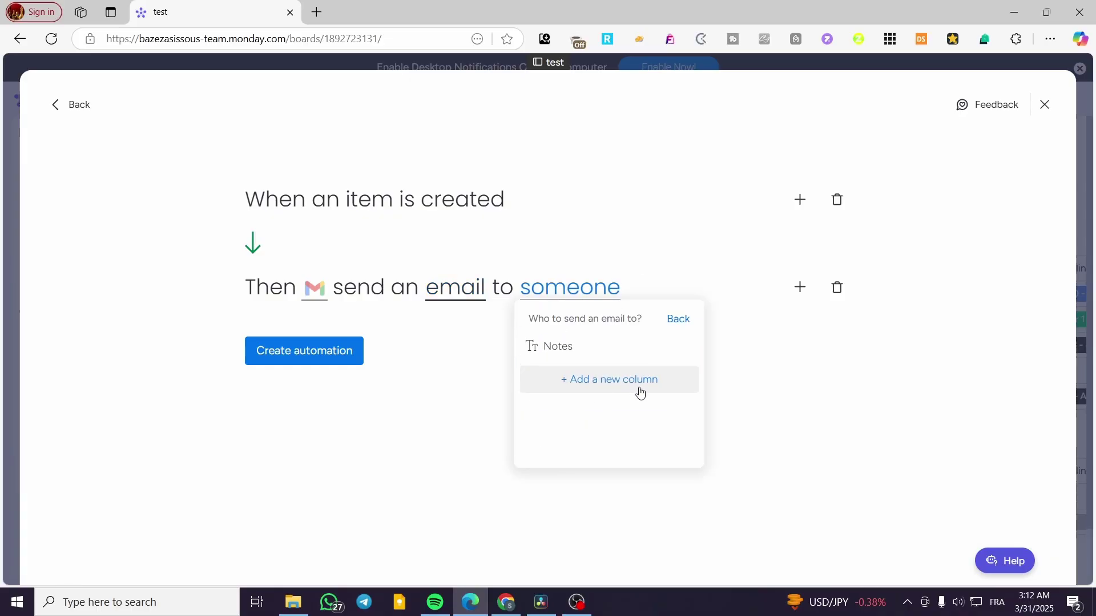
left_click(574, 344)
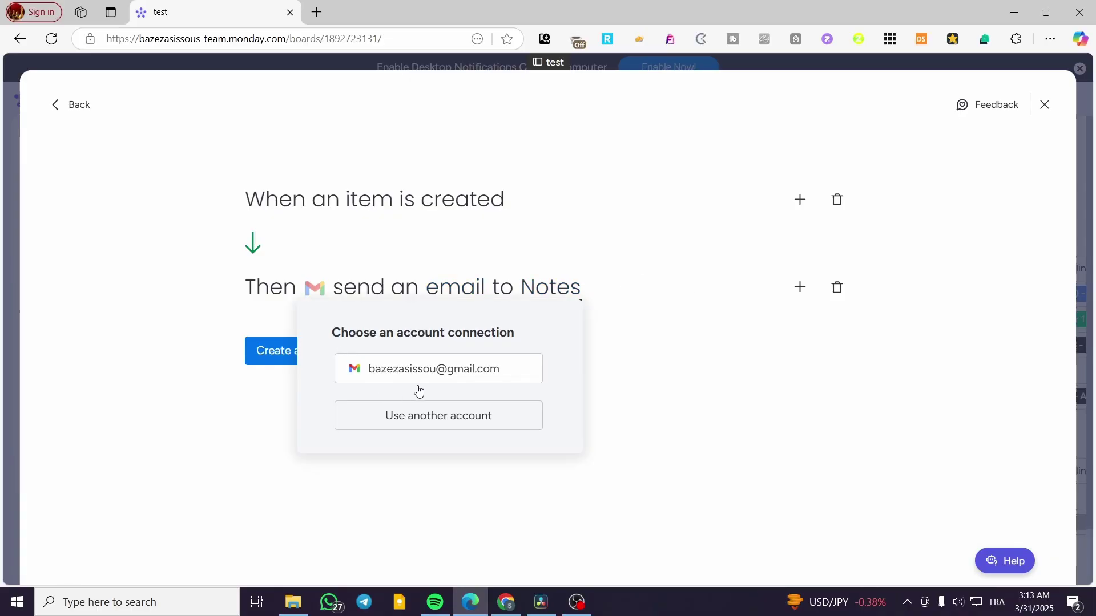
left_click(417, 375)
left_click(303, 353)
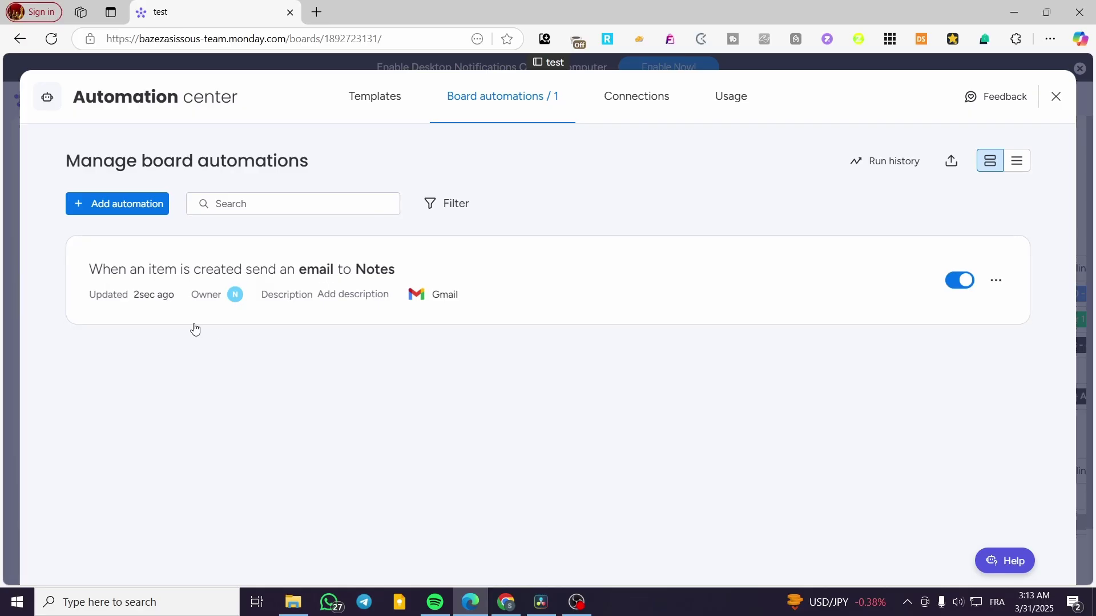
Step: Start a second blank automation and bring up its trigger event choices
left_click(119, 205)
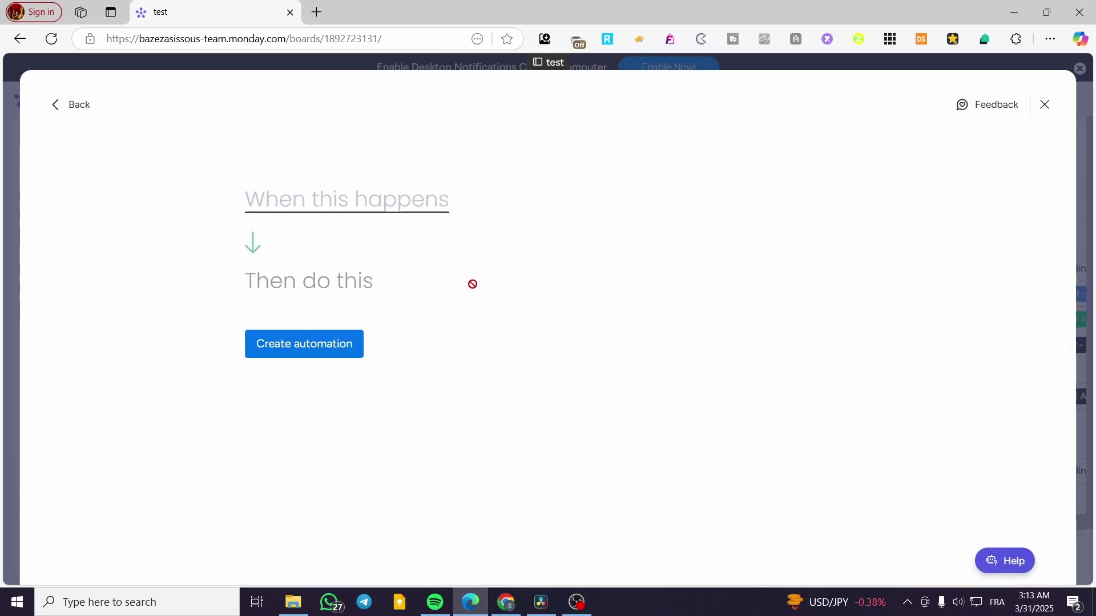
left_click(416, 207)
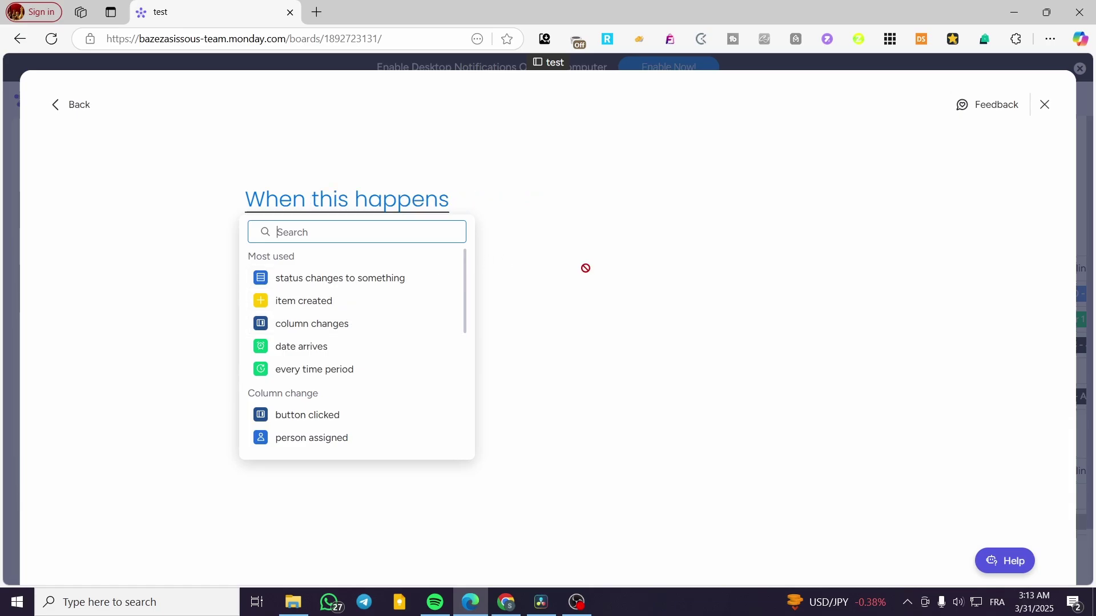